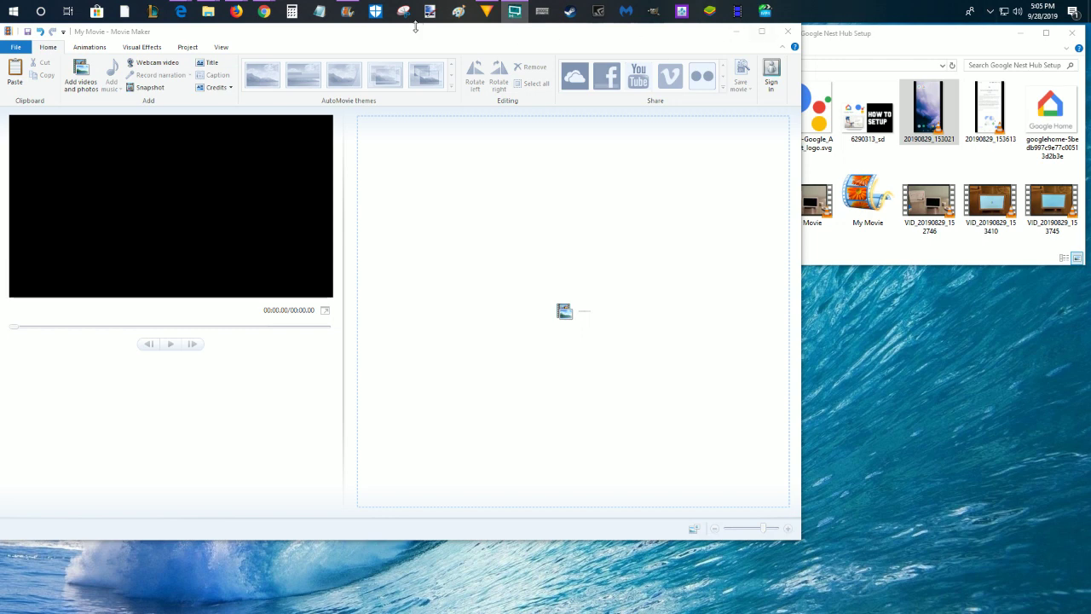
Switch from the empty My Movie project to HitFilm Express on the taskbar.
mouse_move(347, 15)
Bring up HitFilm Express's home screen briefly, then minimize it to return to Movie Maker.
left_click(483, 10)
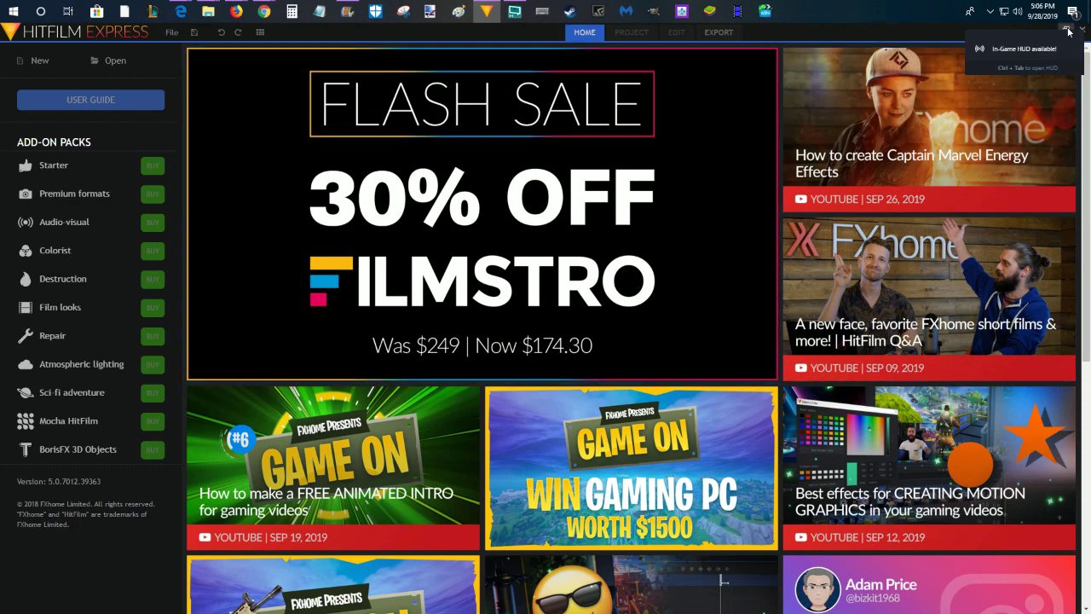
left_click(486, 10)
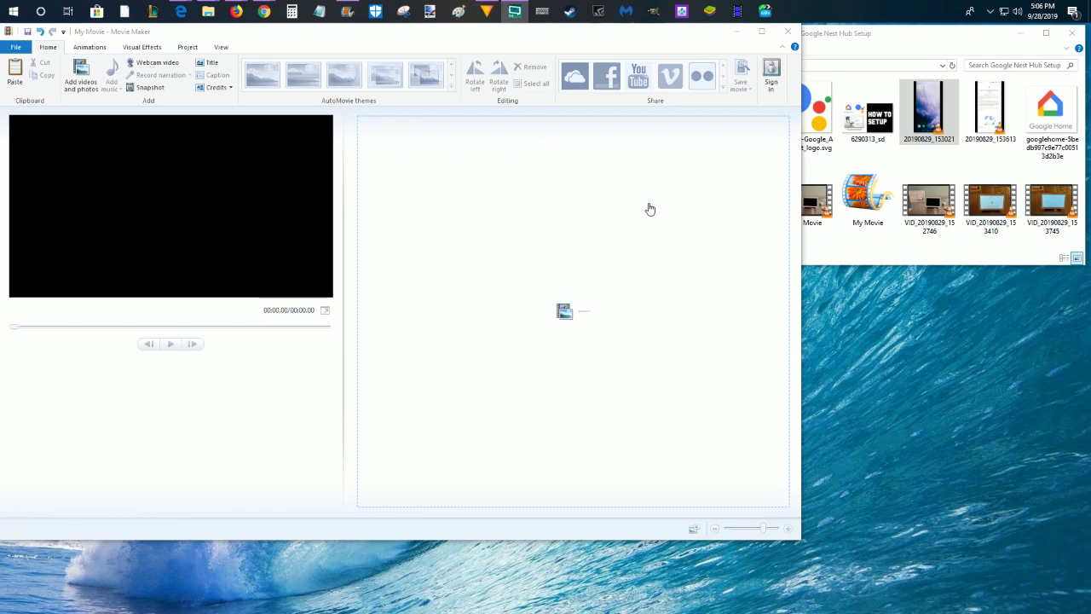
Bring the Google Nest Hub Setup Explorer window forward, showing its video clips.
left_click(904, 52)
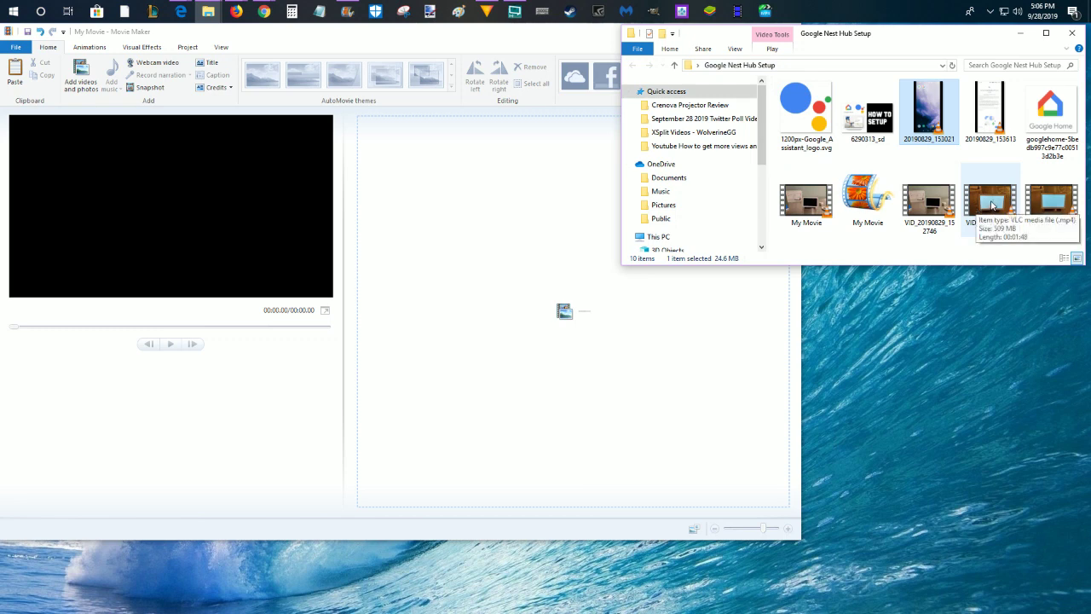
Add VID_20190829_153410, 20190829_153021, VID_20190829_152746 and 20190829_153613 to the storyboard in order.
left_click_drag(976, 218, 475, 231)
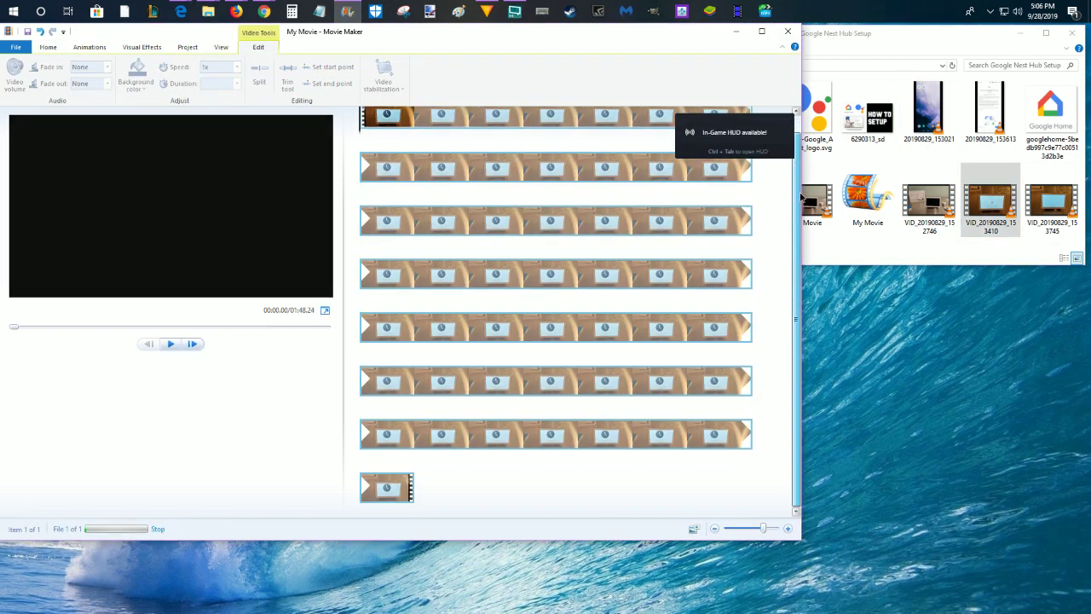
left_click_drag(929, 113, 522, 465)
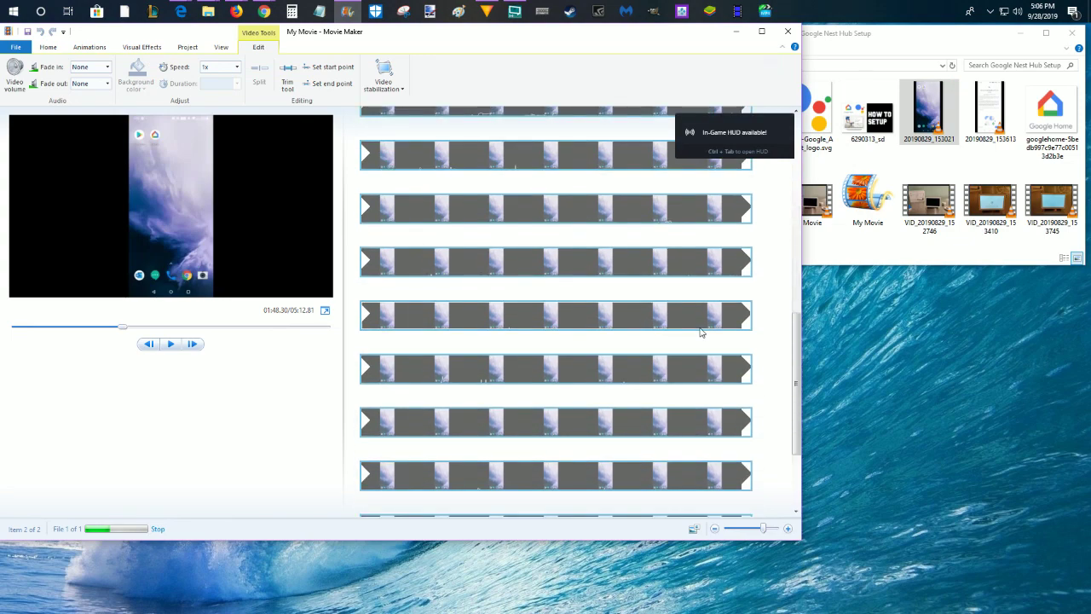
left_click(987, 214)
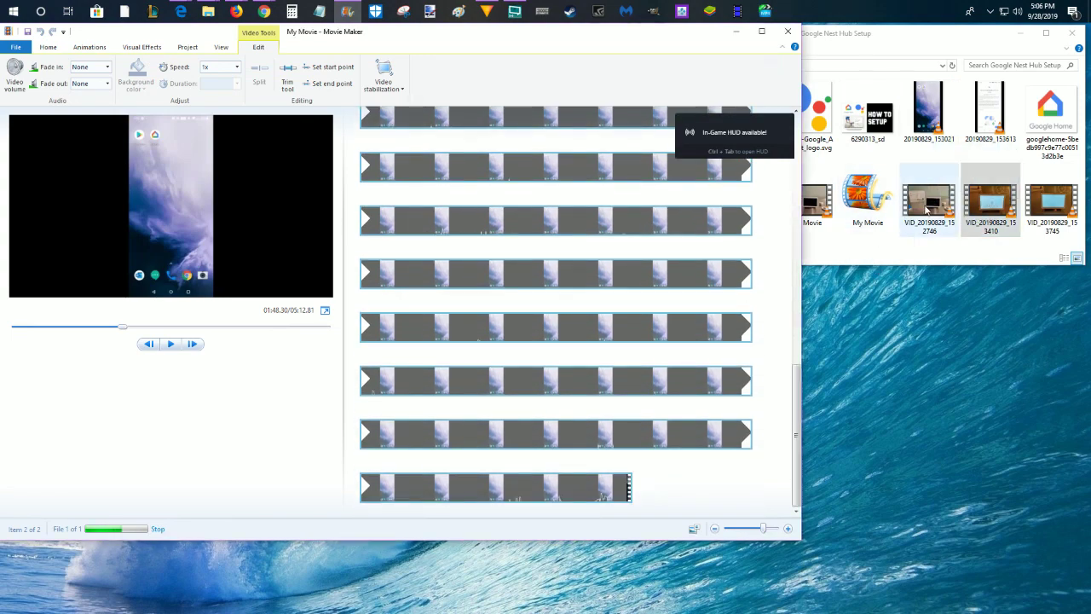
left_click_drag(929, 205, 686, 469)
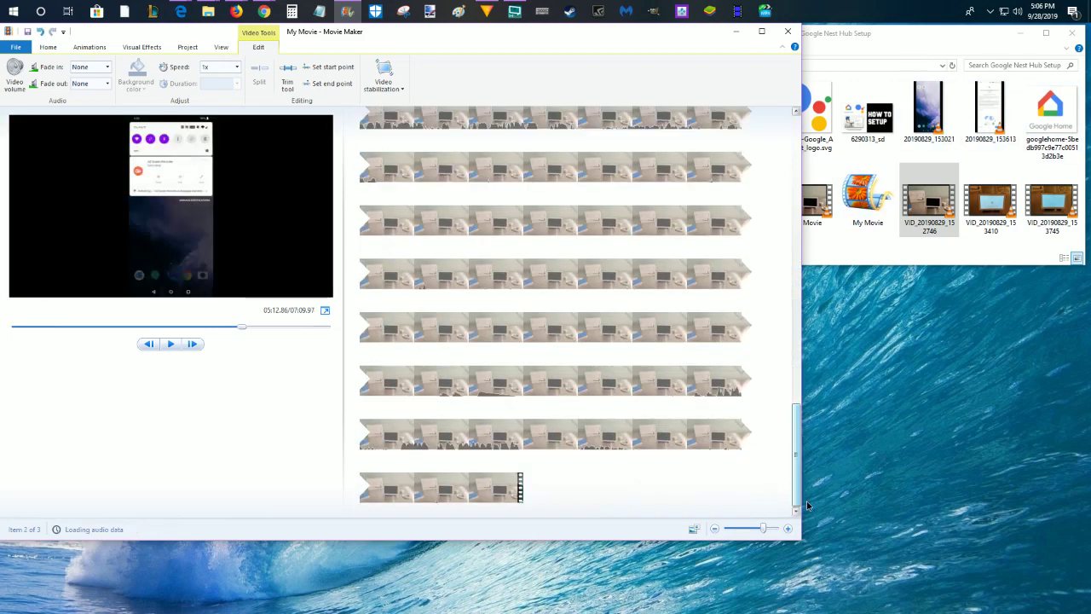
left_click_drag(990, 110, 686, 452)
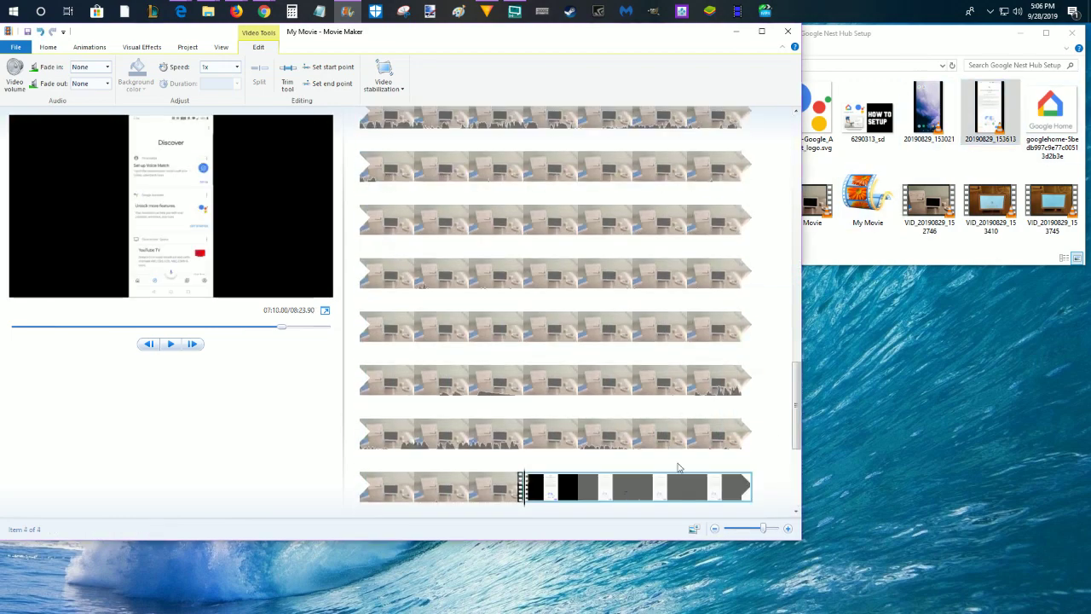
left_click(715, 529)
left_click(715, 528)
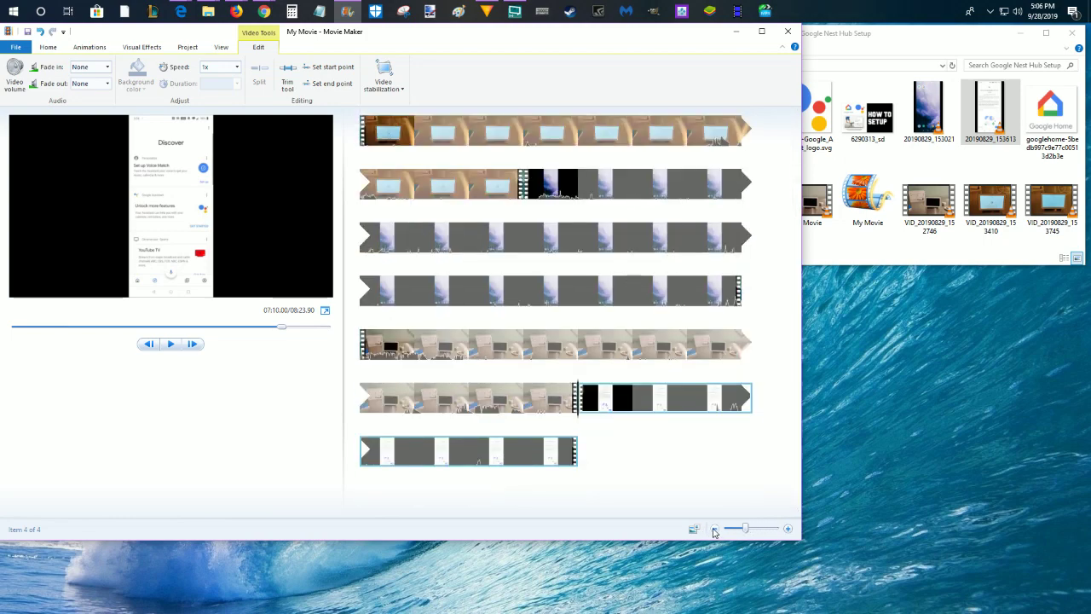
left_click(714, 528)
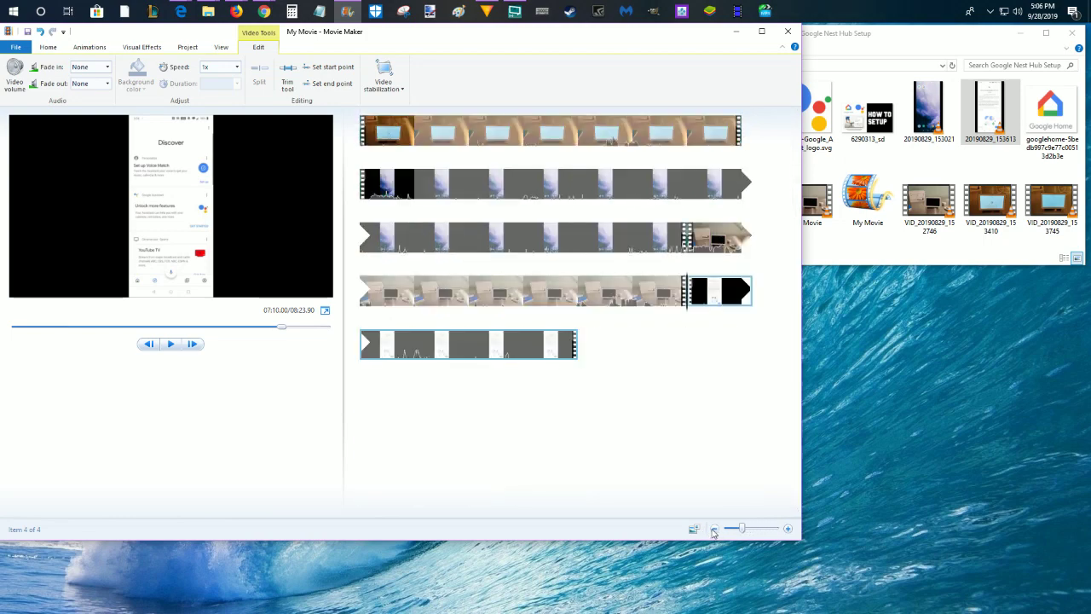
left_click(788, 529)
left_click(788, 530)
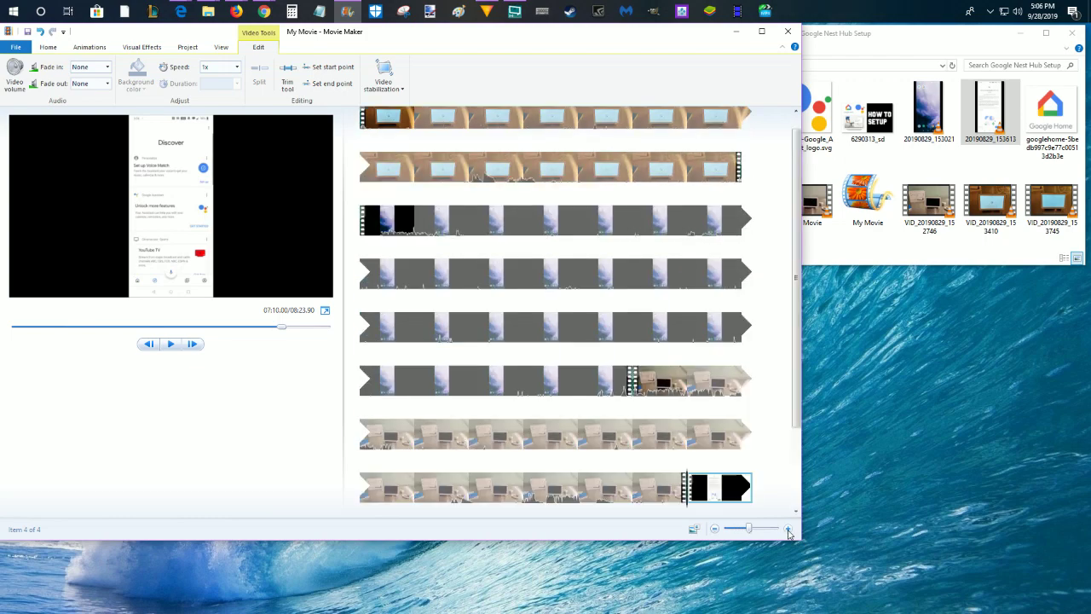
left_click(788, 529)
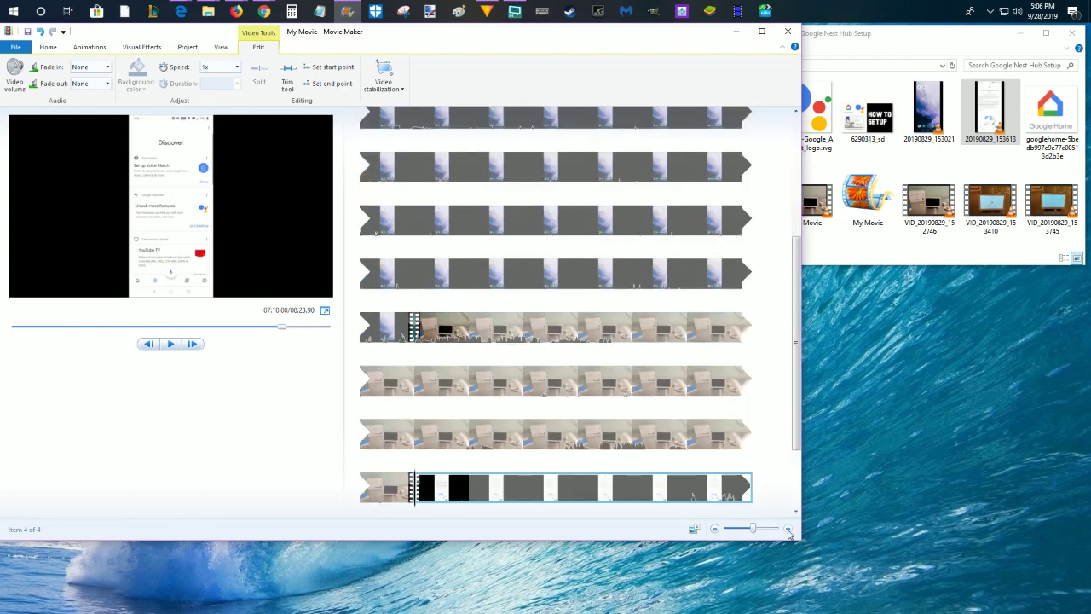
left_click(789, 530)
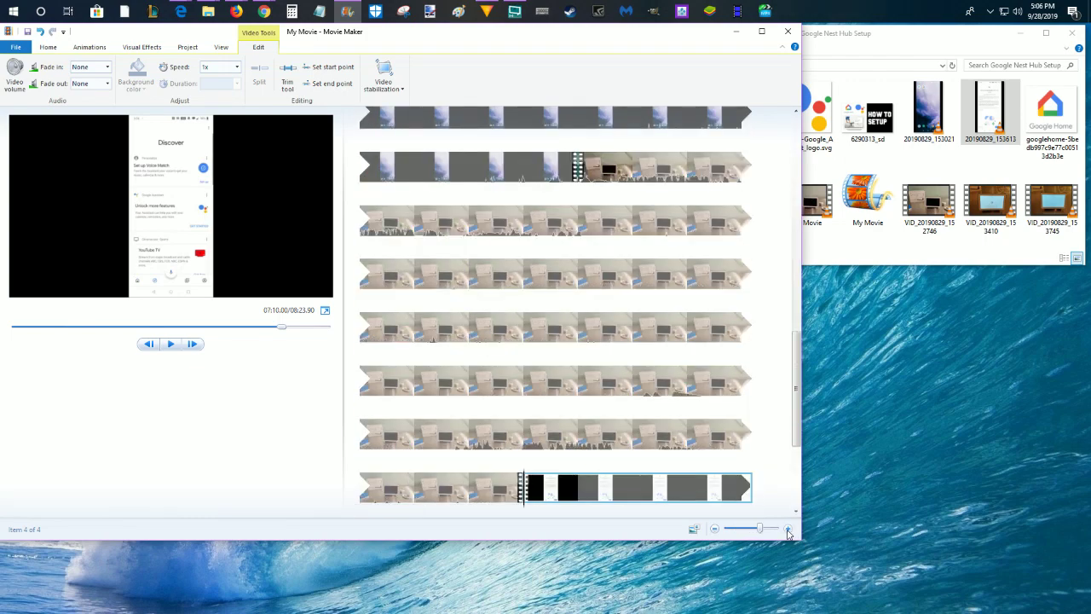
left_click(788, 530)
left_click(789, 529)
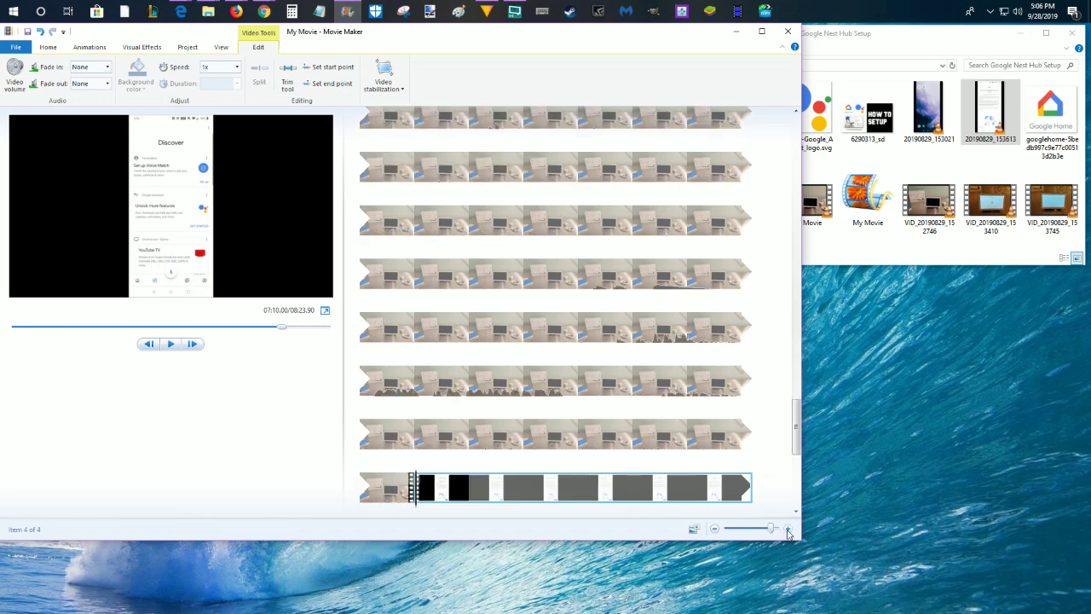
left_click(716, 529)
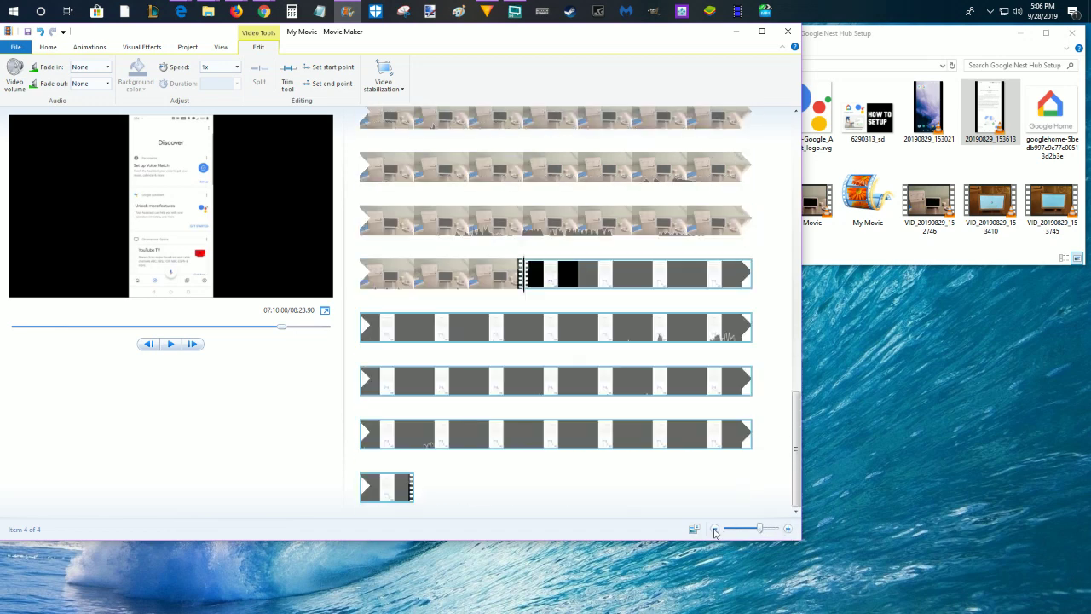
left_click(715, 529)
left_click_drag(798, 378, 798, 202)
Select all four clips on the storyboard together.
left_click(574, 244)
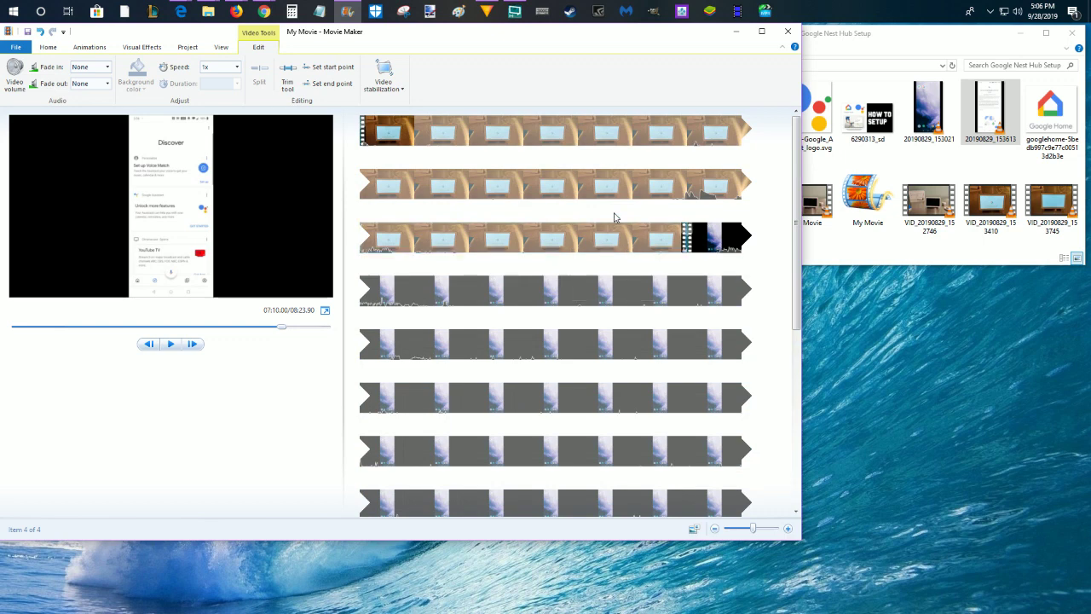
left_click(511, 144)
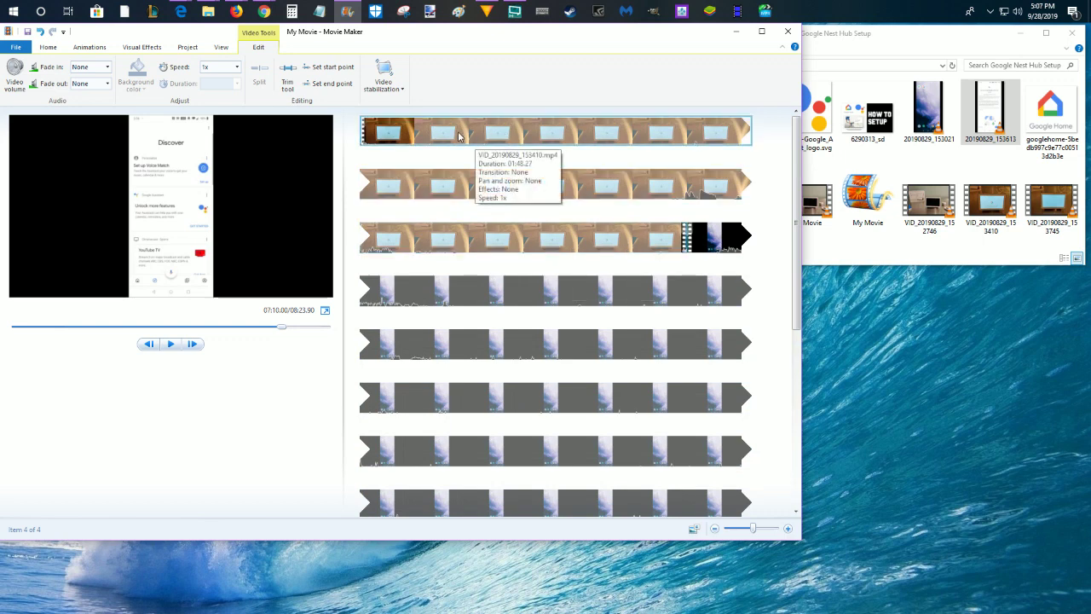
left_click(365, 161)
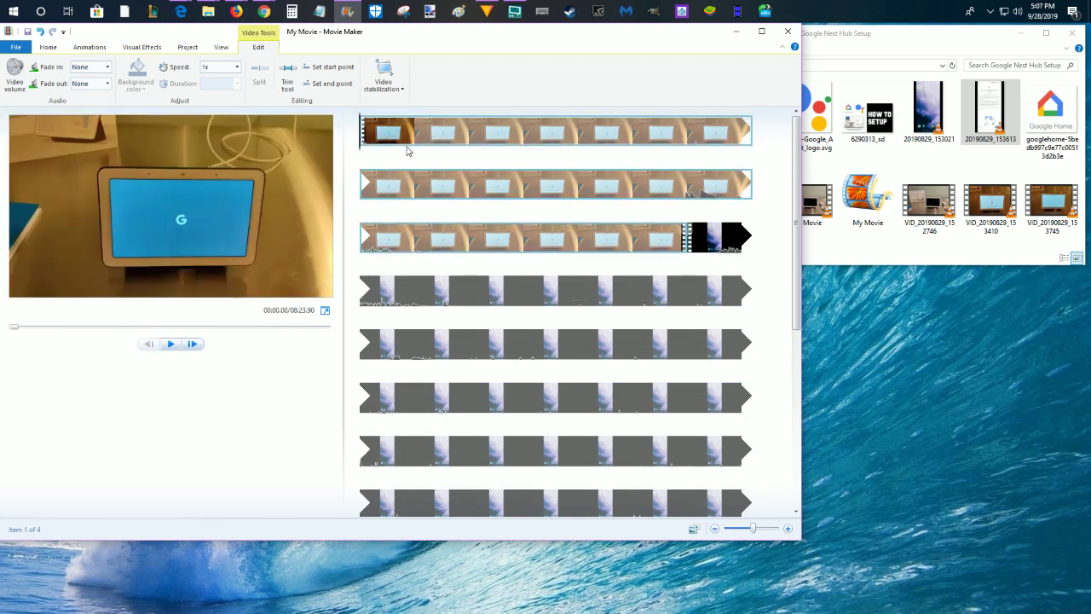
left_click(597, 286, "ctrl")
scroll(571, 274, "down", 3)
left_click(571, 320, "shift")
scroll(543, 220, "down", 5)
scroll(543, 220, "down", 2)
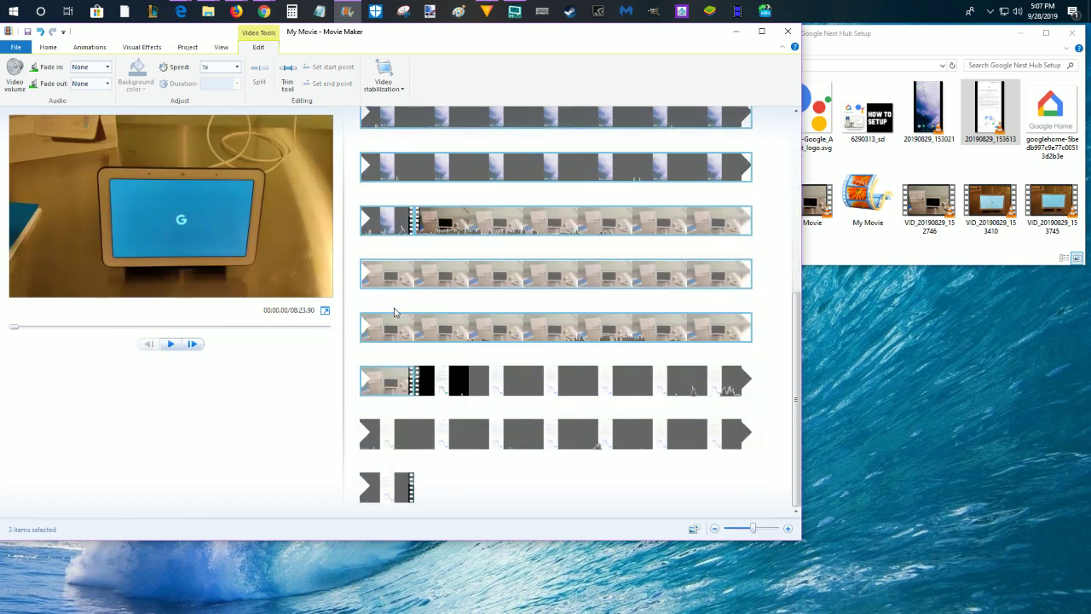
left_click(478, 390, "shift")
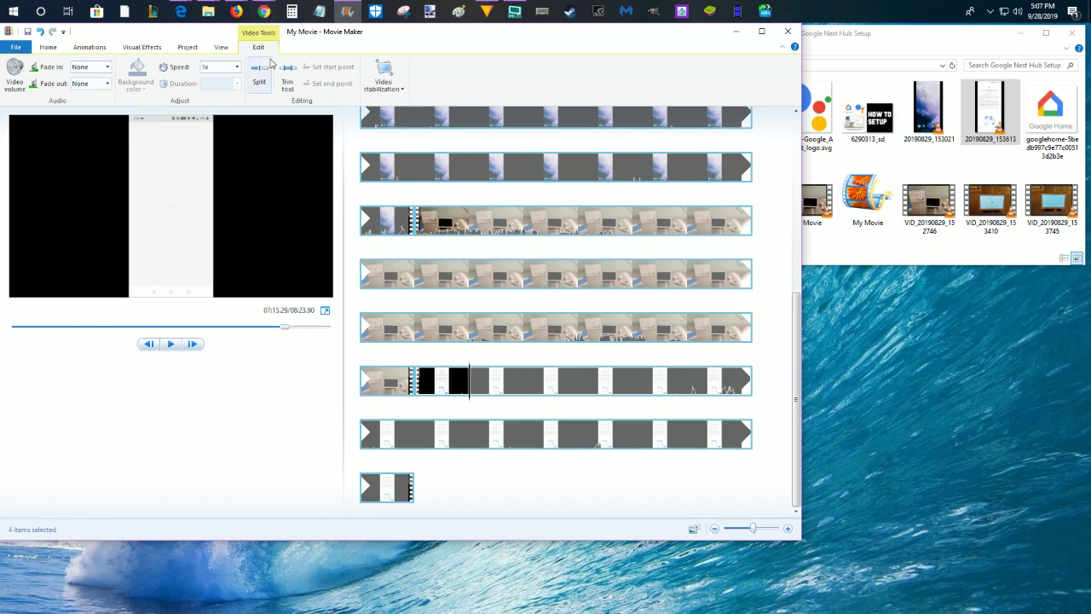
Turn the selected clips' video volume fully down to silence them.
left_click(8, 84)
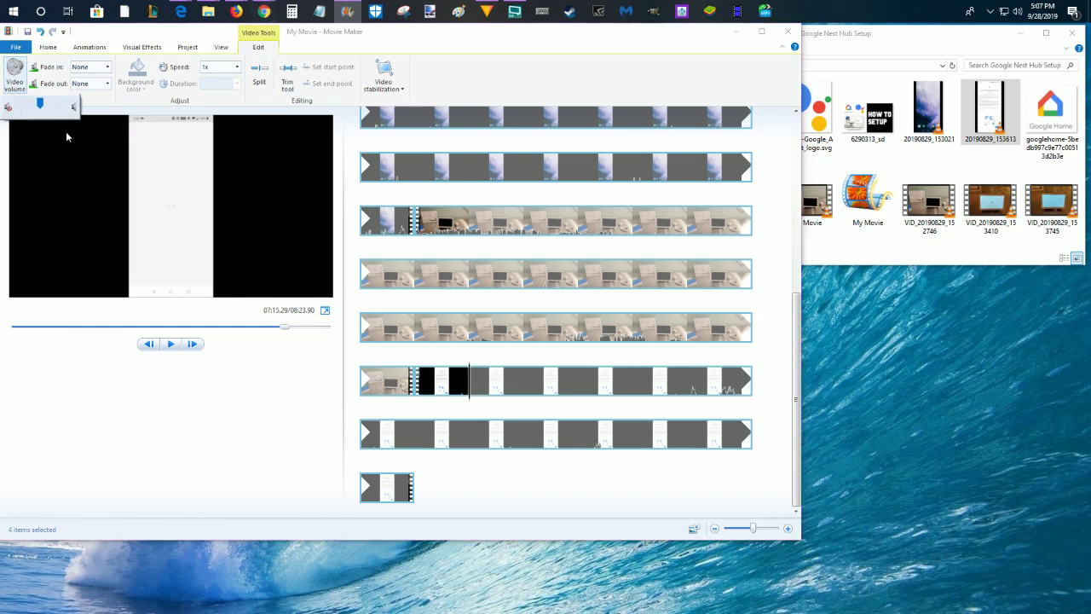
left_click_drag(39, 104, 7, 107)
scroll(502, 264, "up", 10)
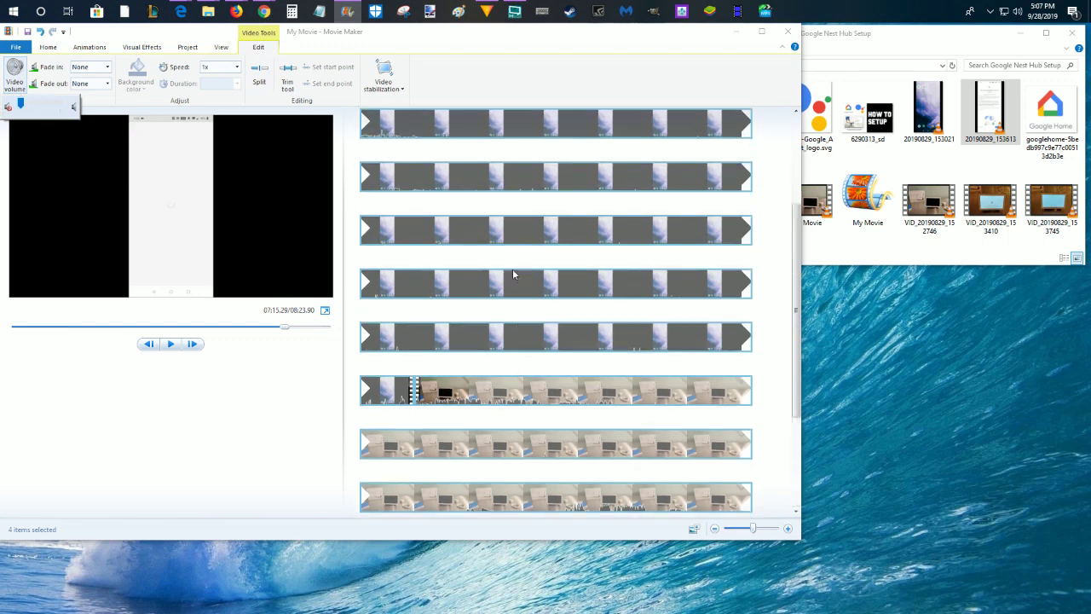
left_click(361, 141)
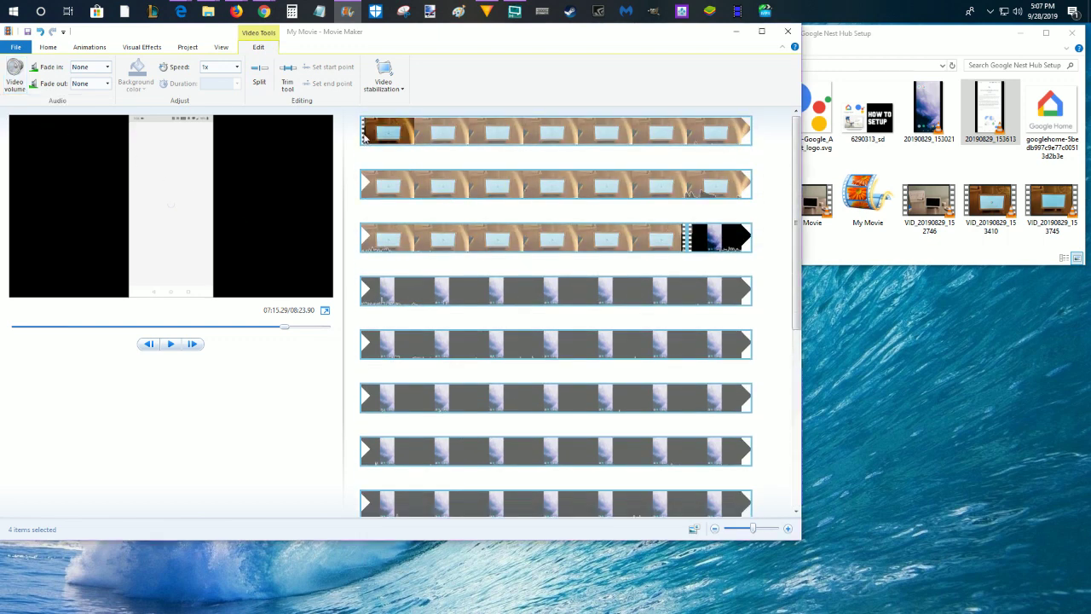
Start a Record narration from the Home tab, then cancel it without recording.
left_click(48, 49)
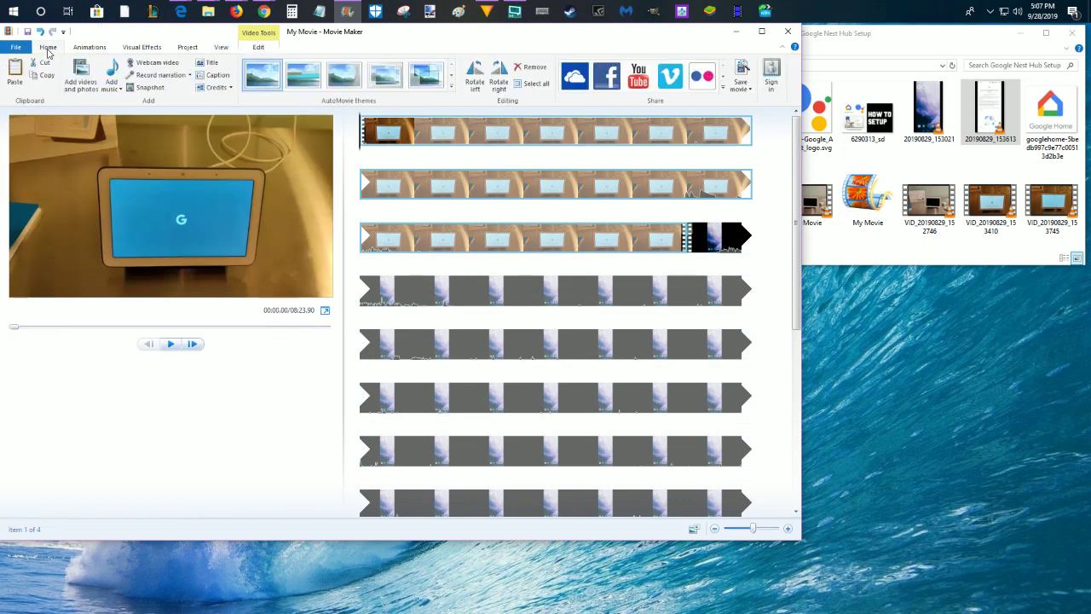
left_click(148, 76)
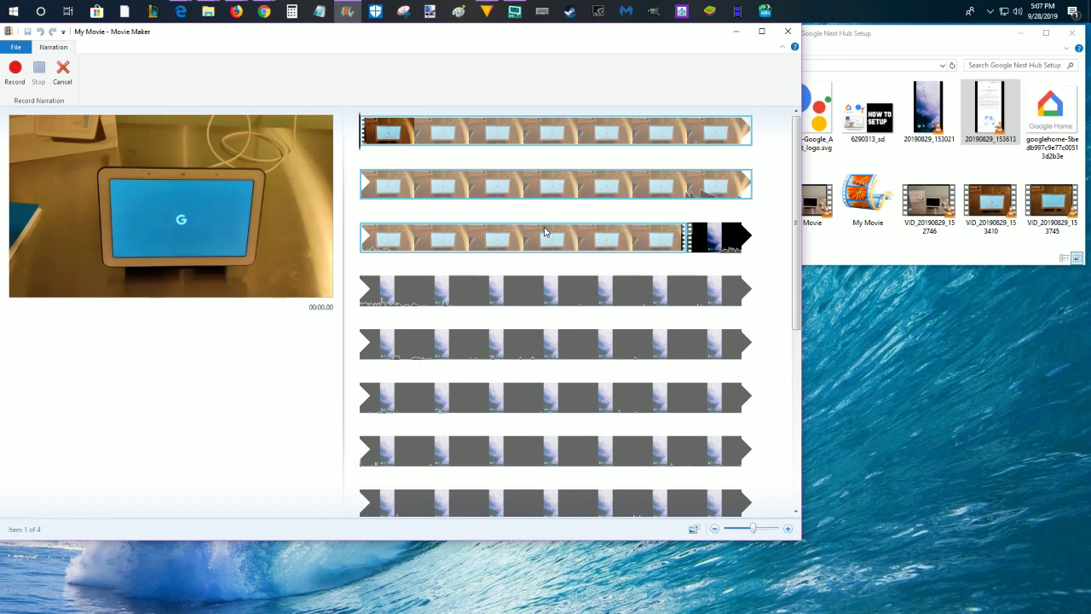
left_click(64, 72)
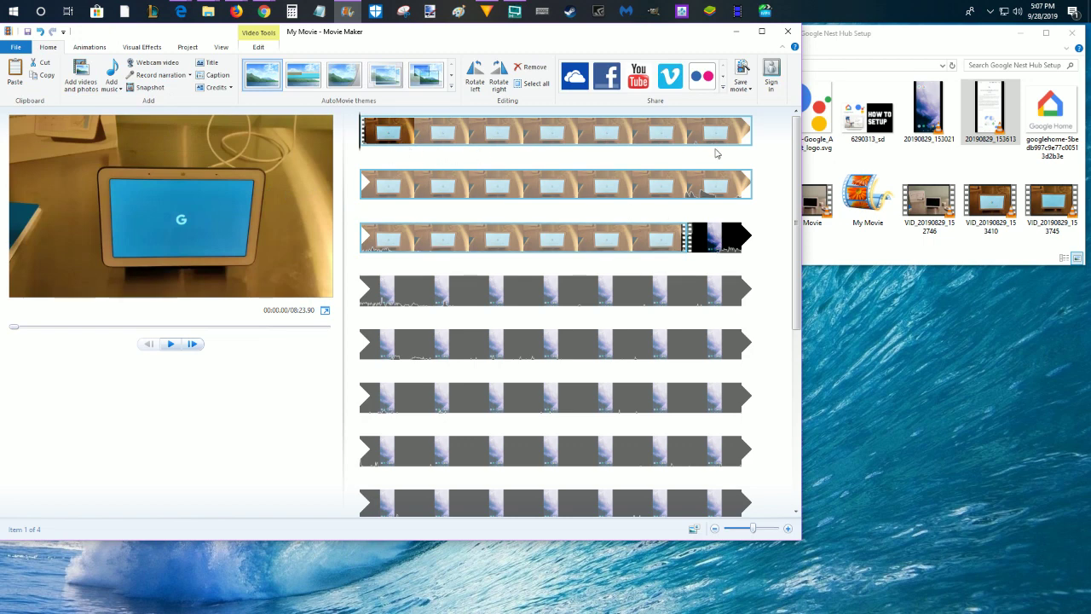
Place playback at 00:05.46 in the first clip and zoom the storyboard in twice.
left_click(468, 136)
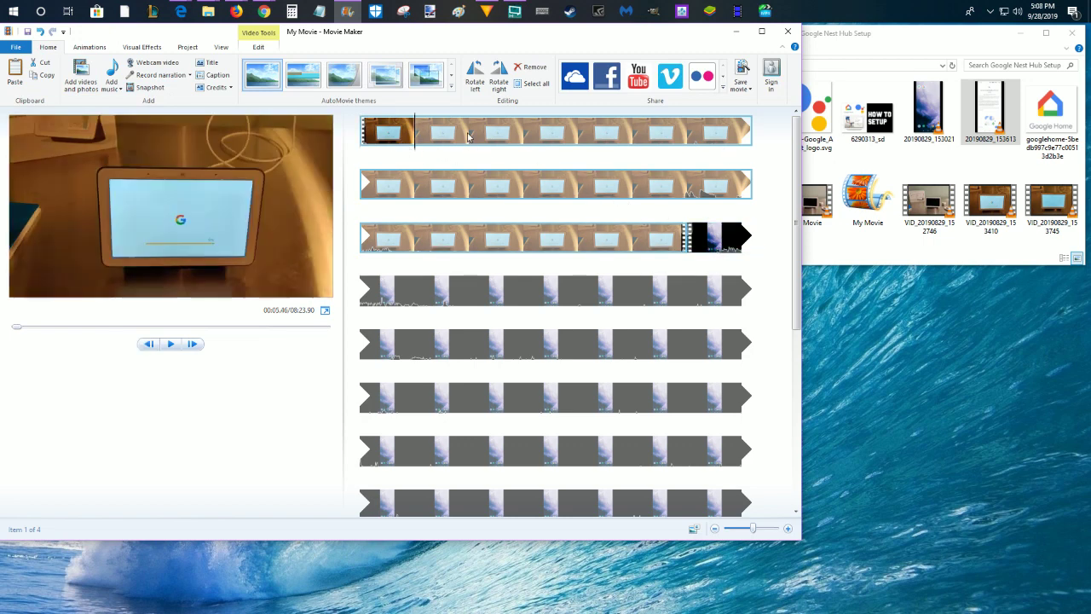
left_click(789, 529)
left_click(789, 530)
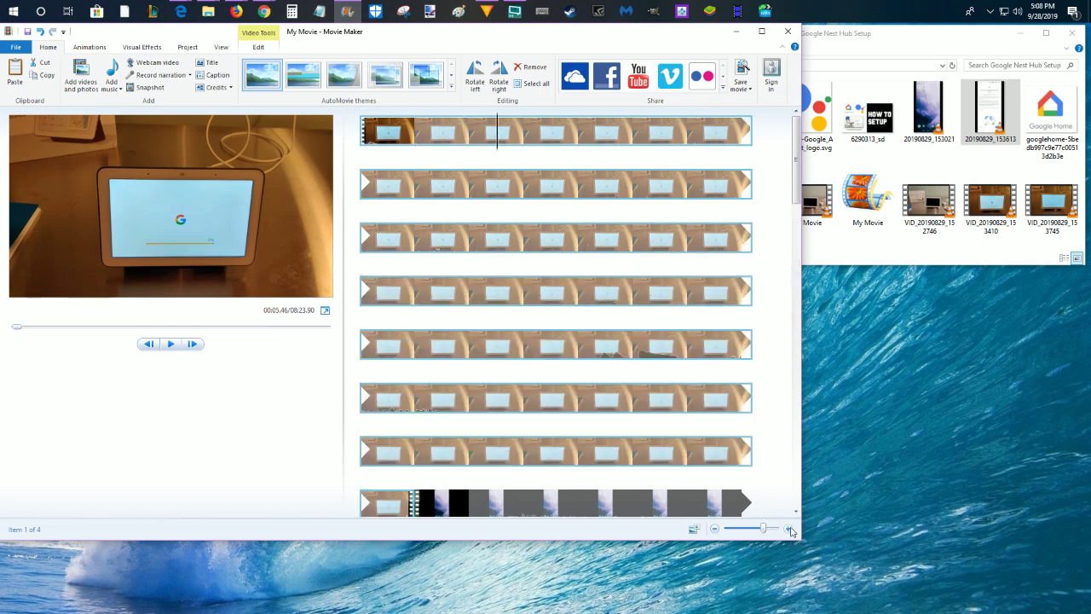
Split the first clip at 00:12.24.
left_click(791, 530)
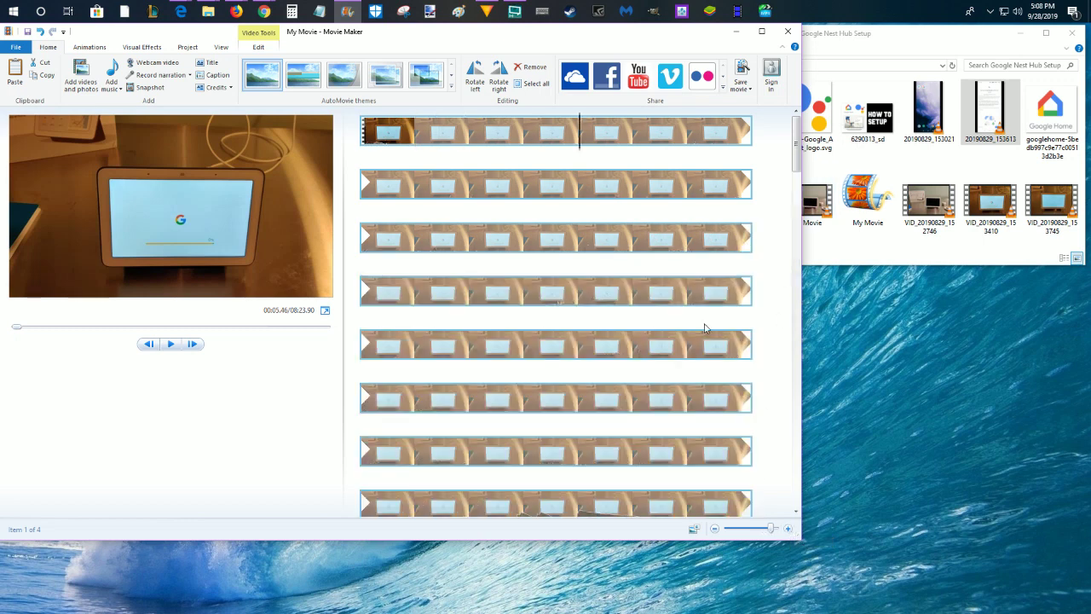
left_click(582, 143)
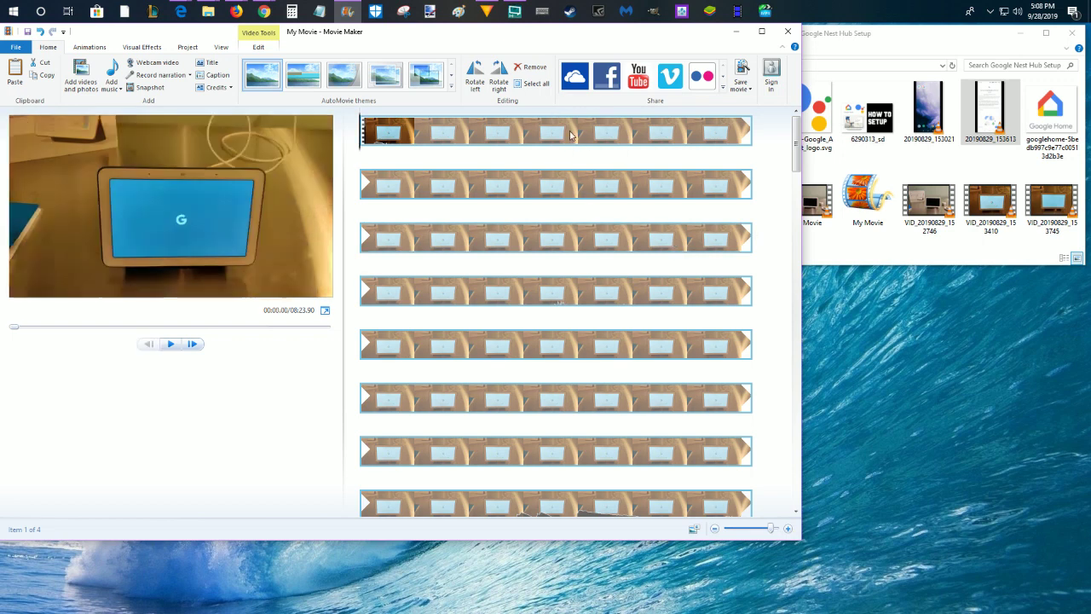
left_click(533, 143)
left_click(469, 144)
left_click(565, 205)
left_click(452, 198)
left_click(470, 195)
left_click(259, 48)
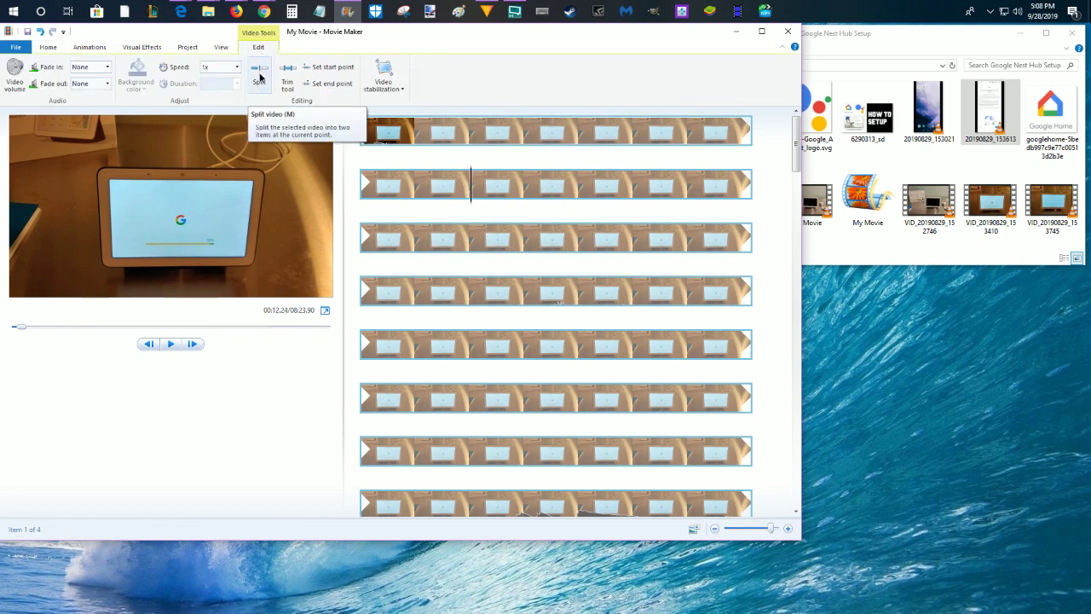
left_click(261, 75)
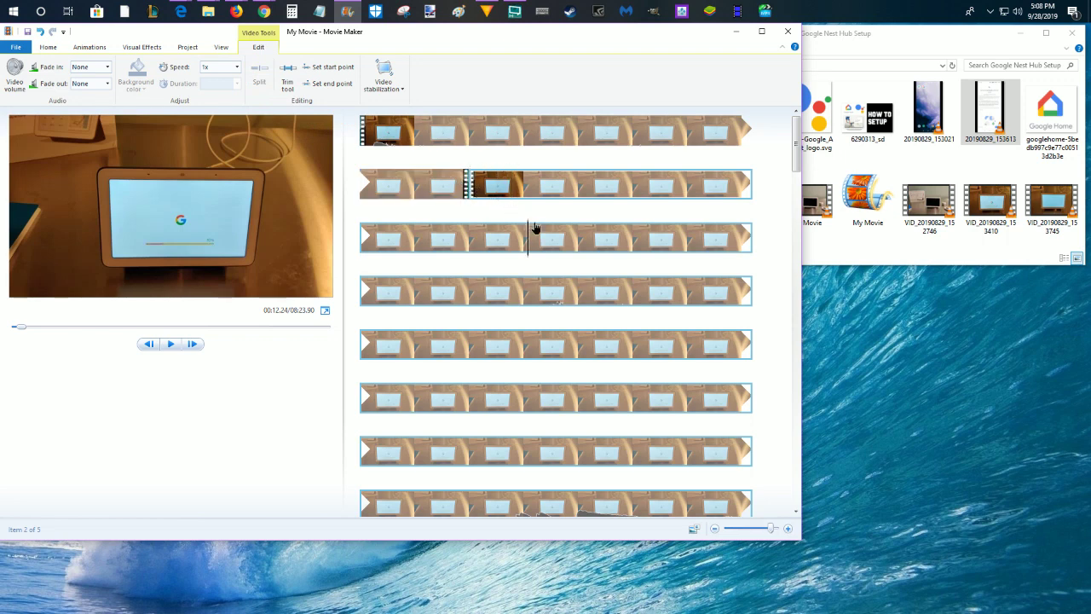
Split again at 00:32.51 and delete the 20-second piece between the cuts.
left_click(469, 243)
left_click_drag(469, 243, 524, 311)
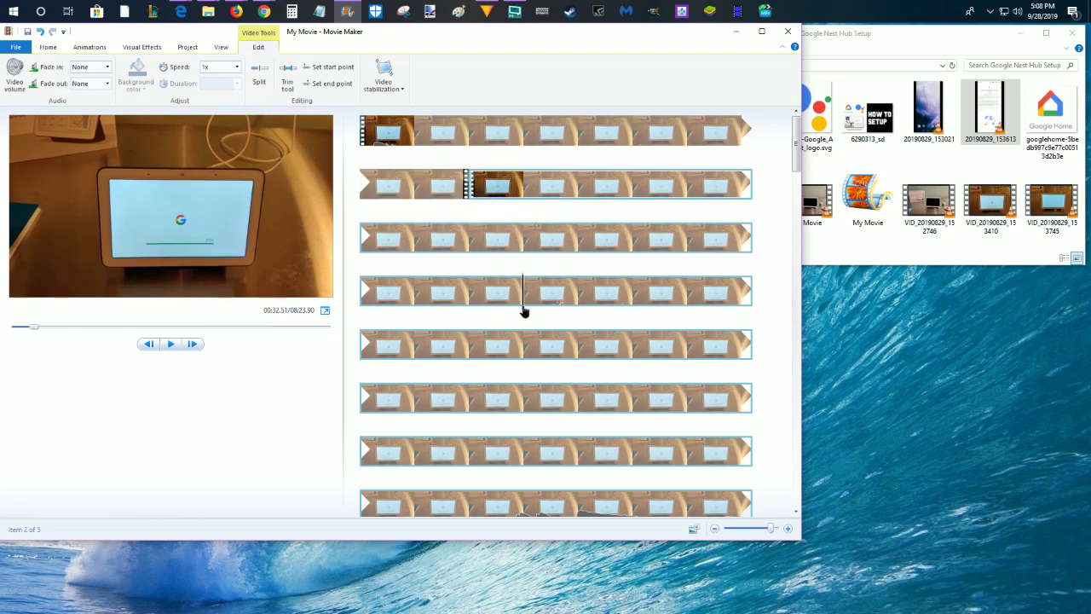
left_click(259, 75)
left_click(472, 243)
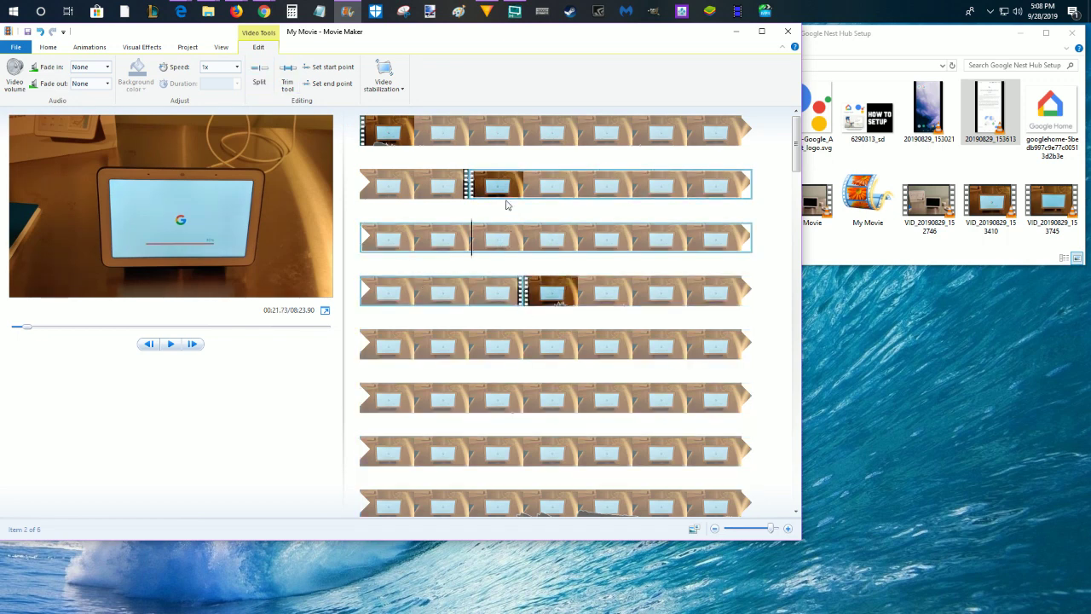
key("Delete")
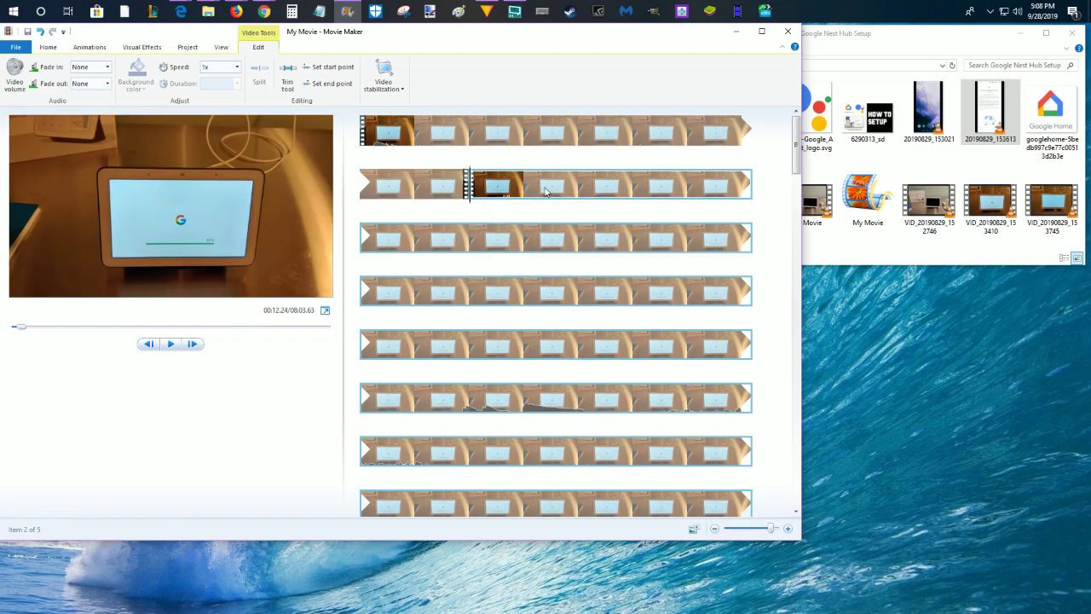
Review the shortened storyboard's clip durations, then return to Home and select the first clip's start.
scroll(570, 188, "down", 2)
scroll(570, 188, "up", 2)
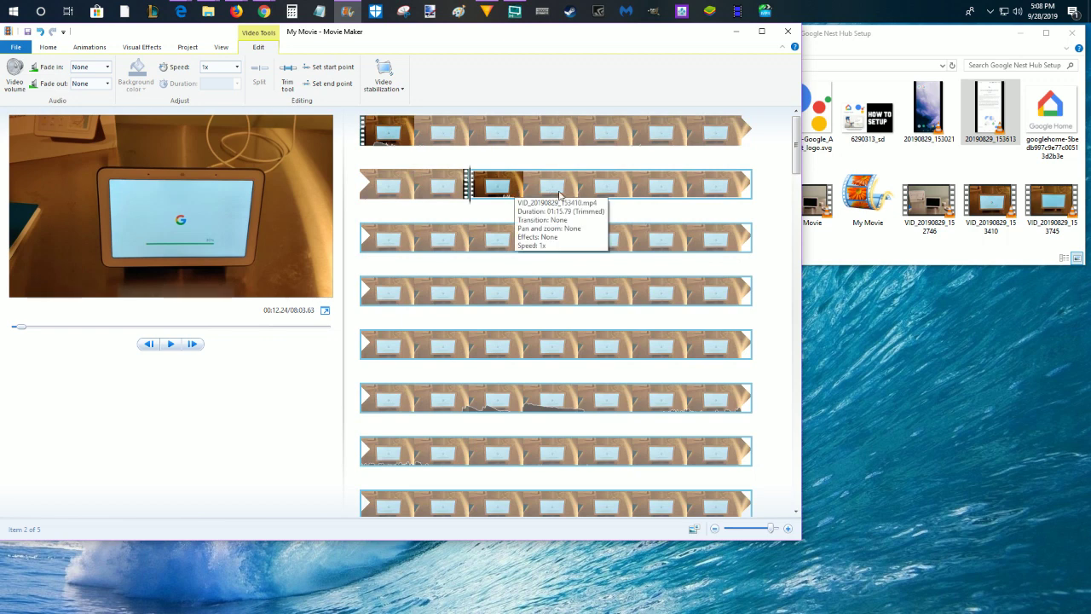
scroll(563, 226, "down", 5)
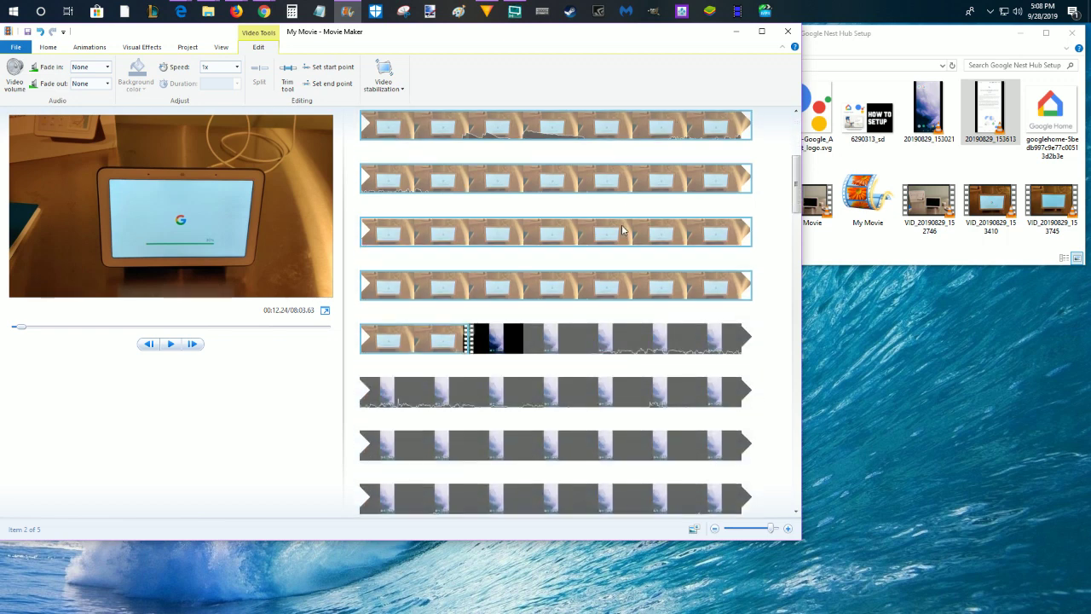
scroll(609, 226, "up", 5)
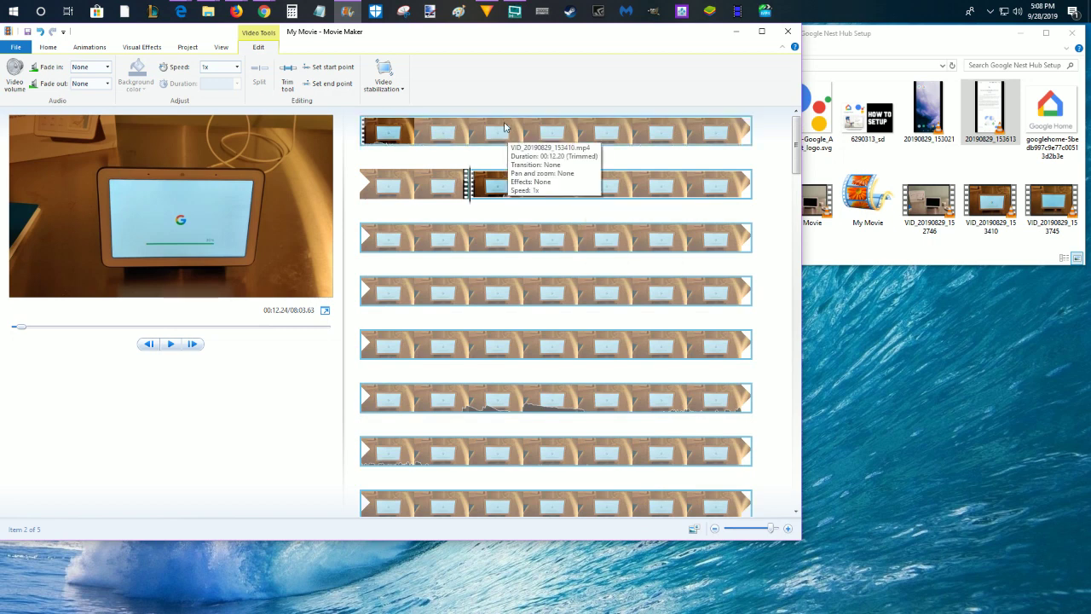
left_click(48, 48)
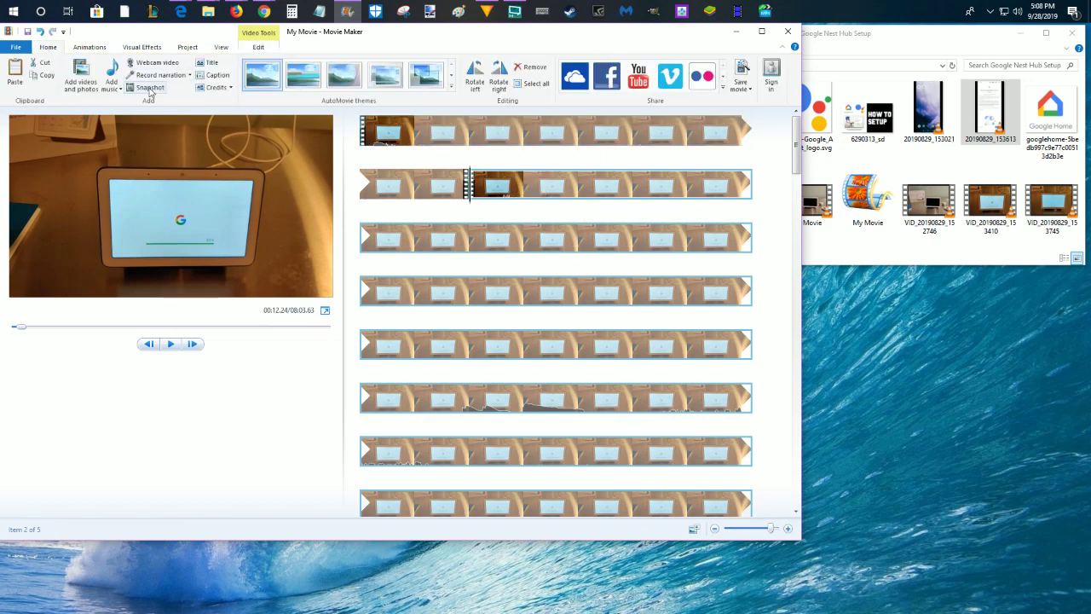
left_click(362, 141)
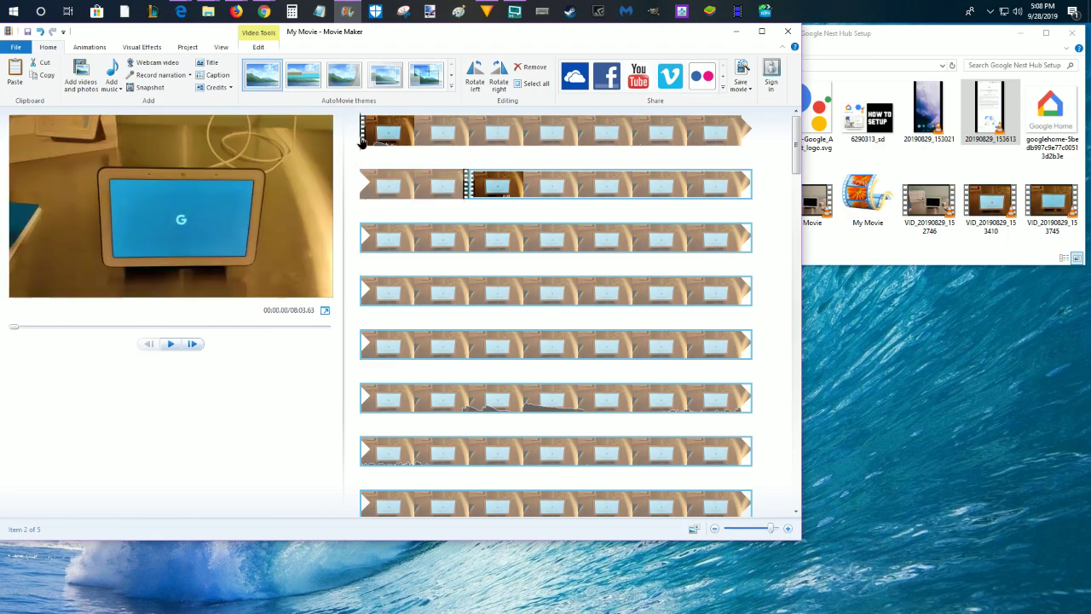
left_click(367, 127)
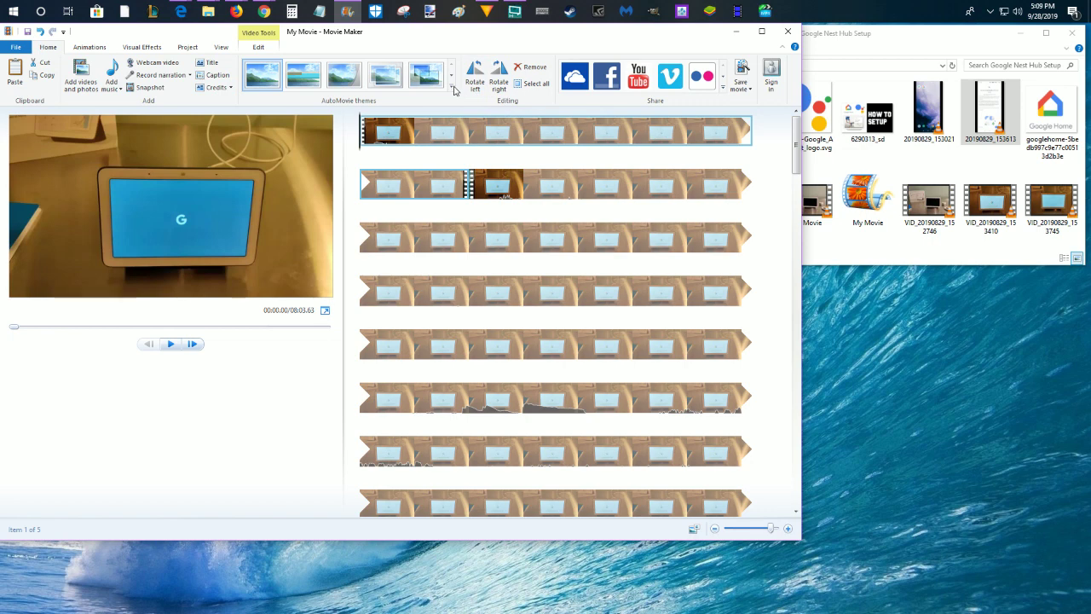
Keep the first clip at 1x speed and set its start point near 00:01.56.
left_click(255, 48)
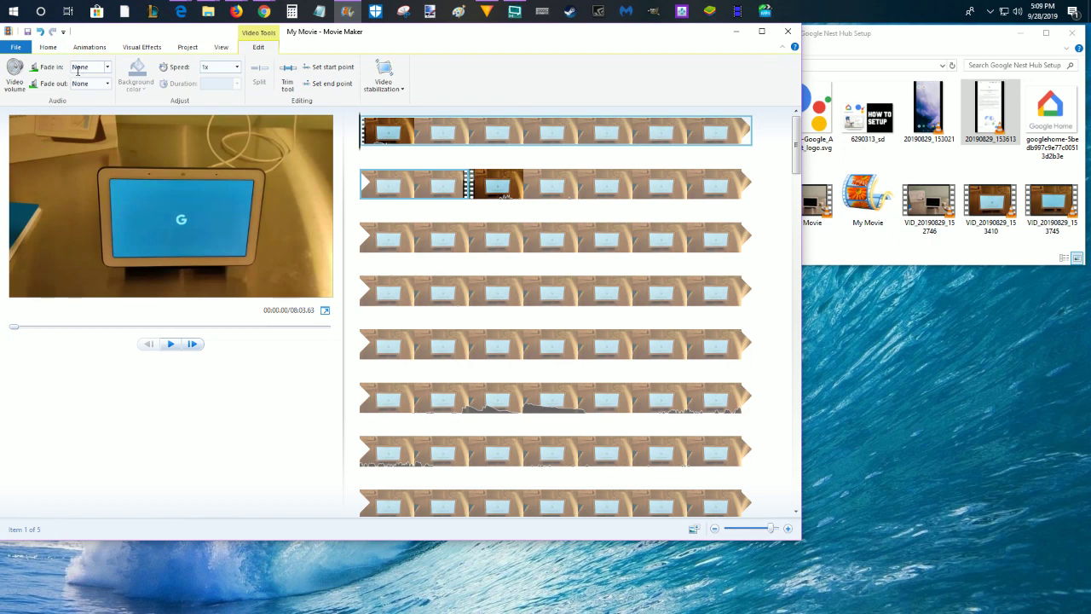
left_click(236, 71)
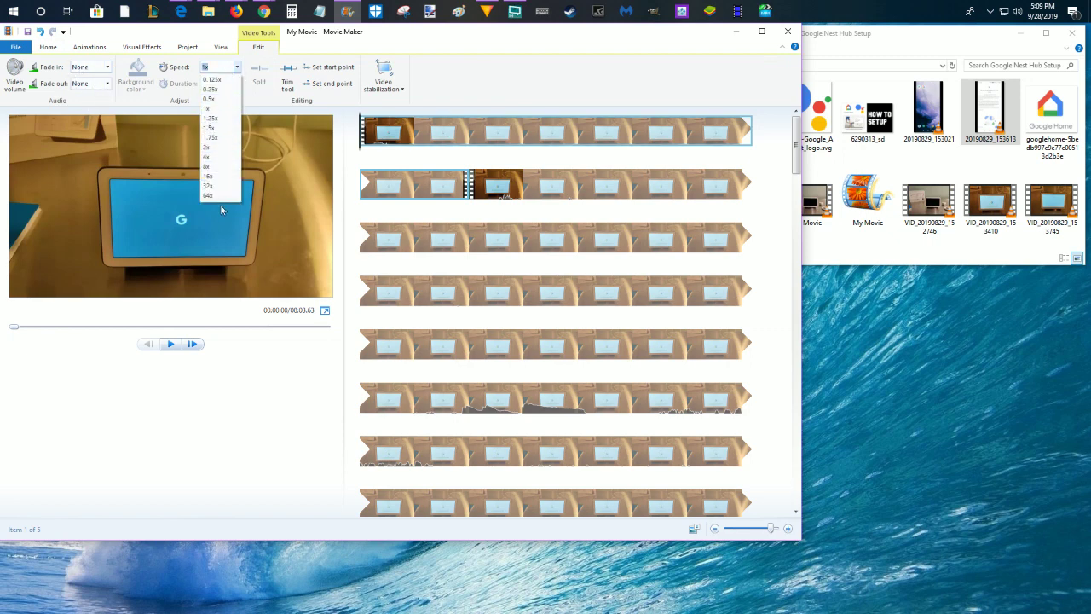
left_click(236, 72)
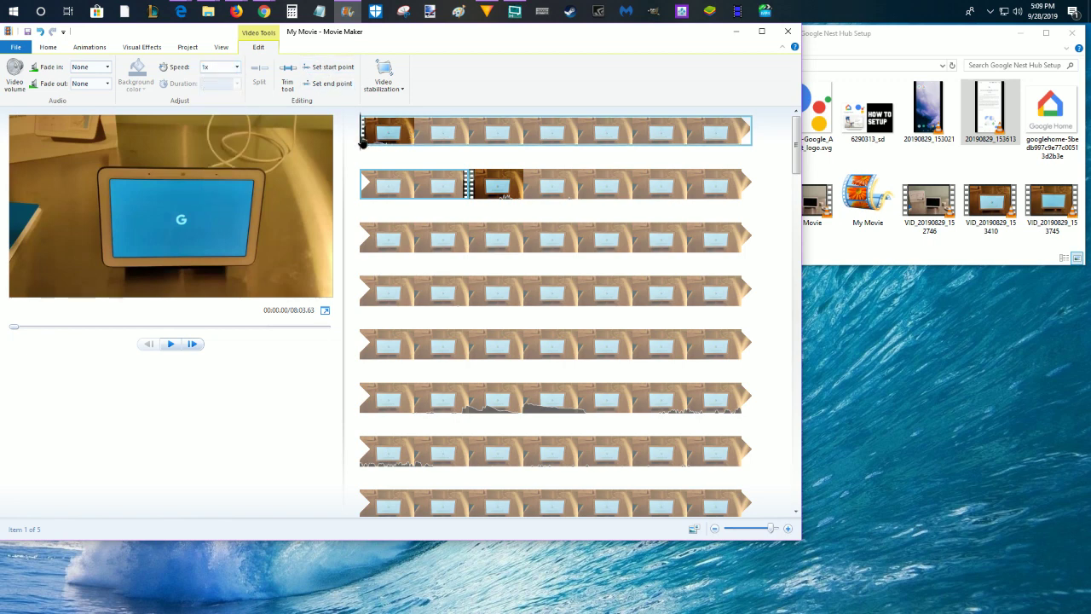
left_click(459, 141)
left_click(423, 141)
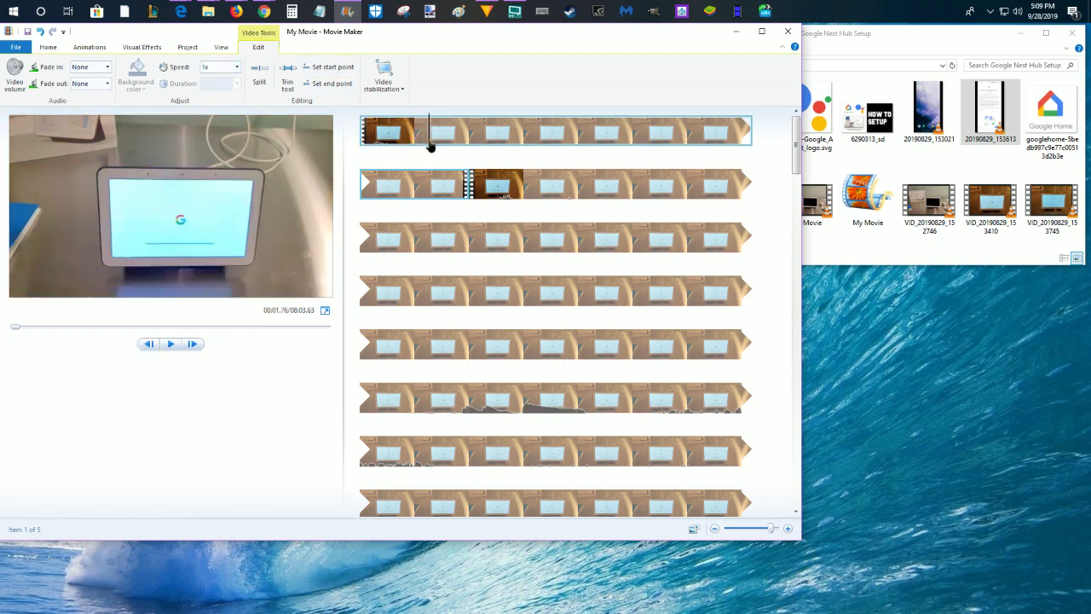
left_click(333, 72)
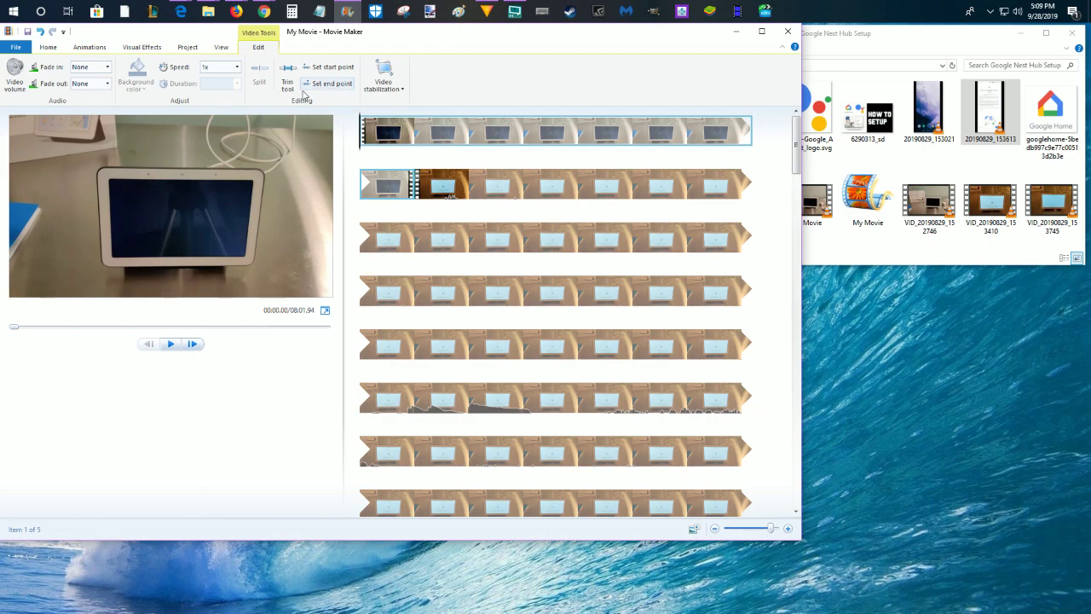
Set the last clip's end point at about 07:59.15, trimming its tail.
left_click_drag(793, 147, 794, 477)
left_click(525, 490)
left_click(461, 483)
left_click(517, 490)
left_click(519, 495)
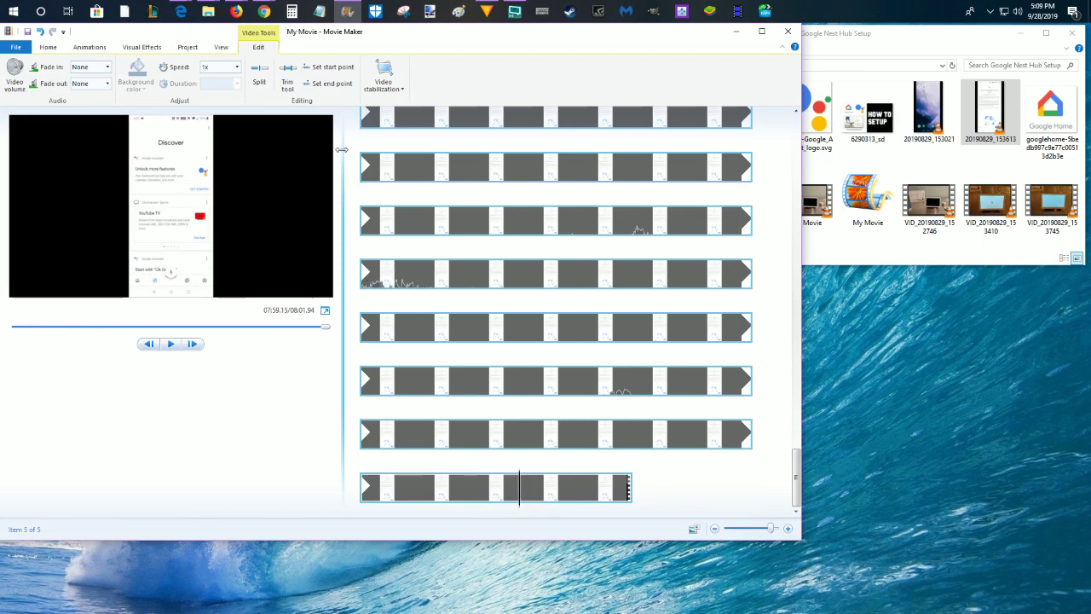
left_click(326, 85)
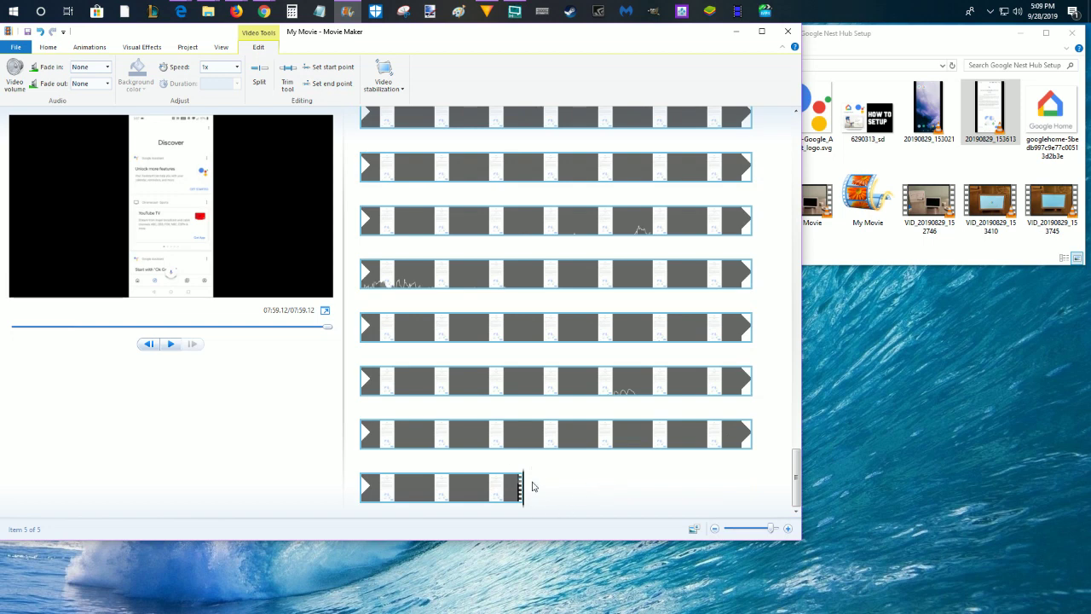
scroll(536, 446, "up", 3)
scroll(536, 446, "up", 5)
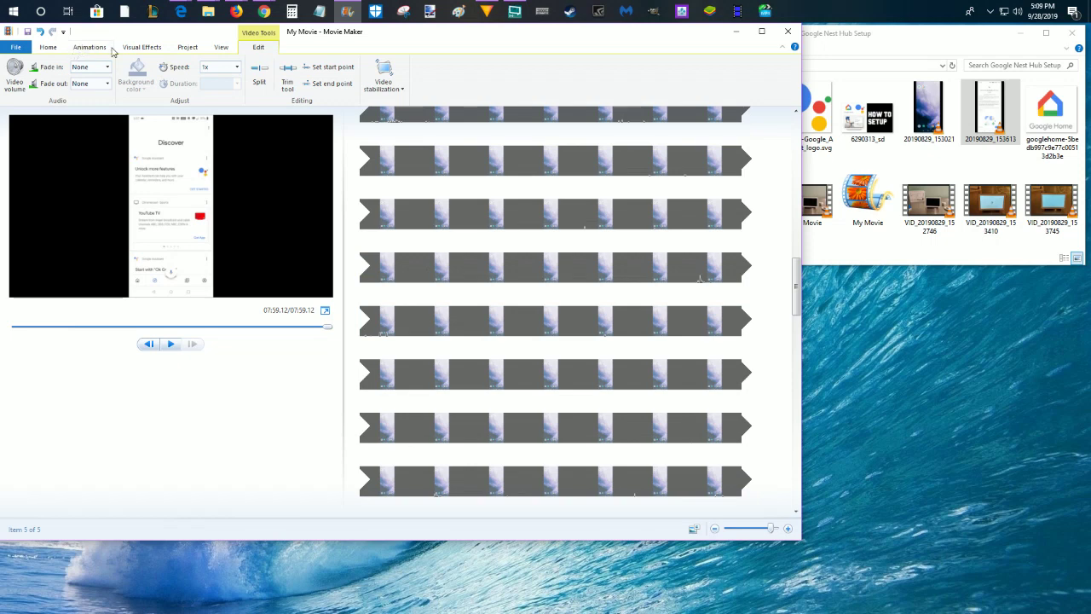
Look through Visual Effects and Animations, then set the project to Widescreen (16:9).
left_click(187, 49)
left_click(134, 48)
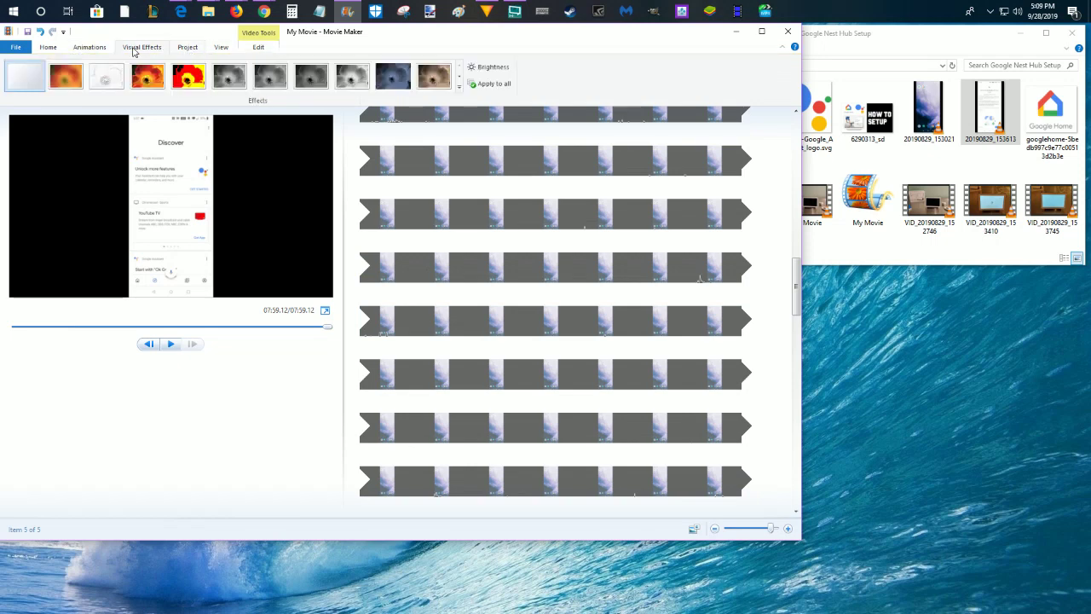
left_click(89, 49)
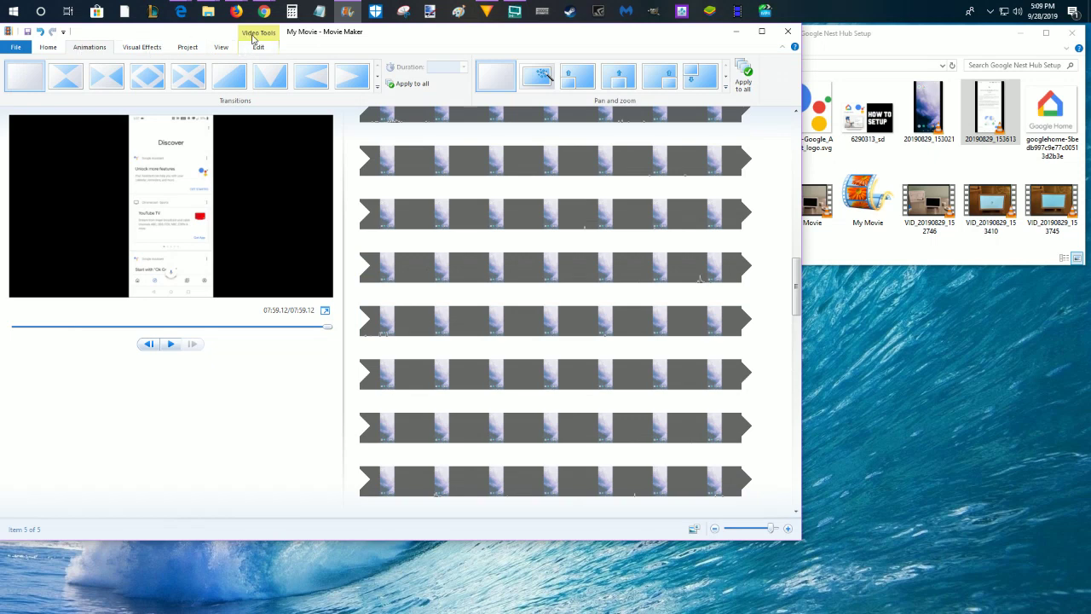
left_click(145, 47)
left_click(194, 49)
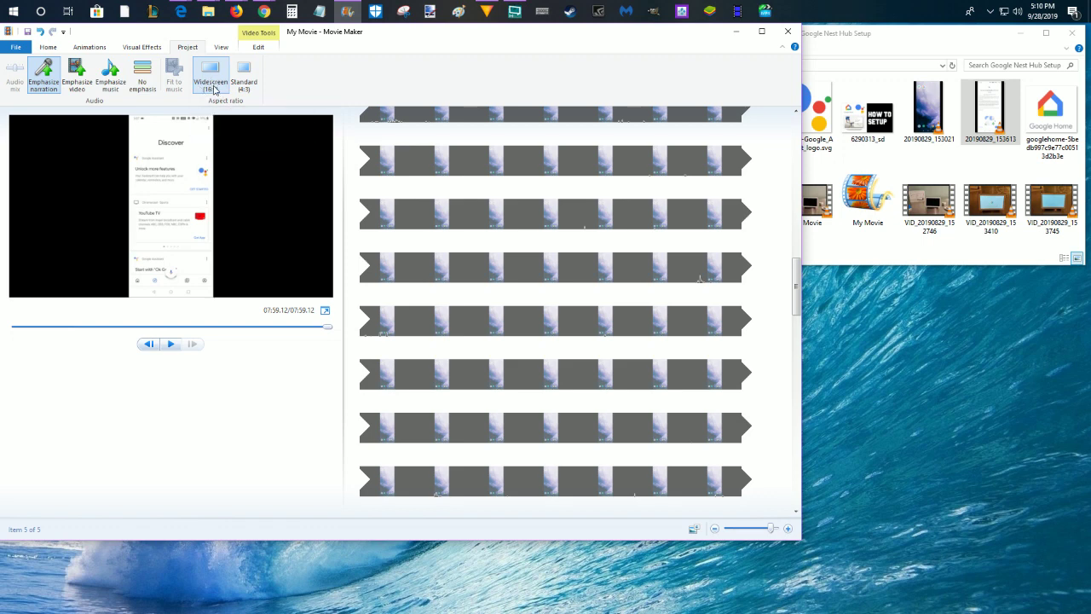
scroll(514, 281, "up", 10)
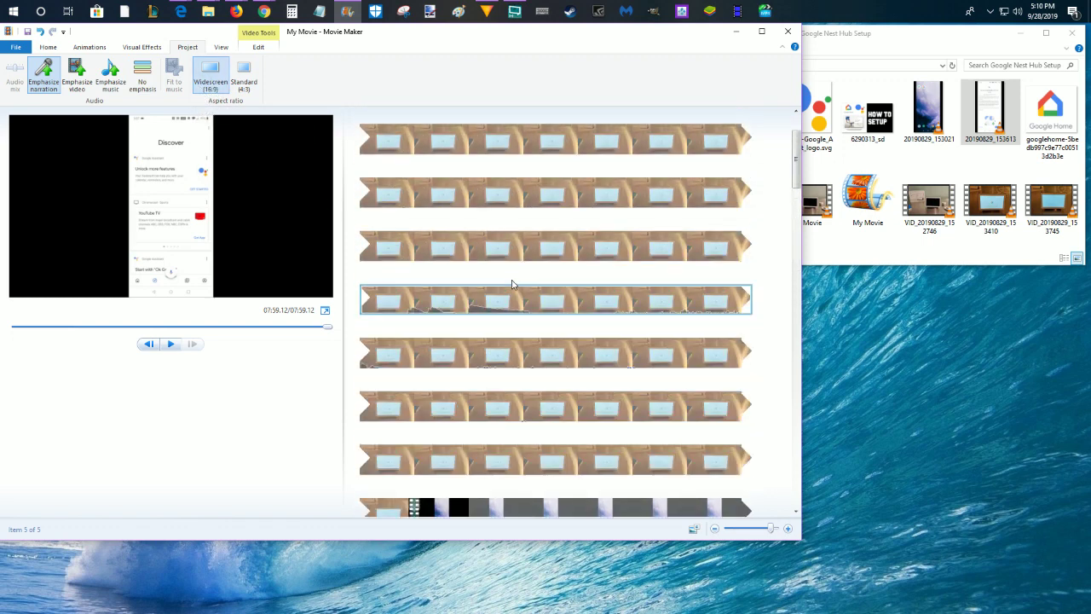
left_click(49, 49)
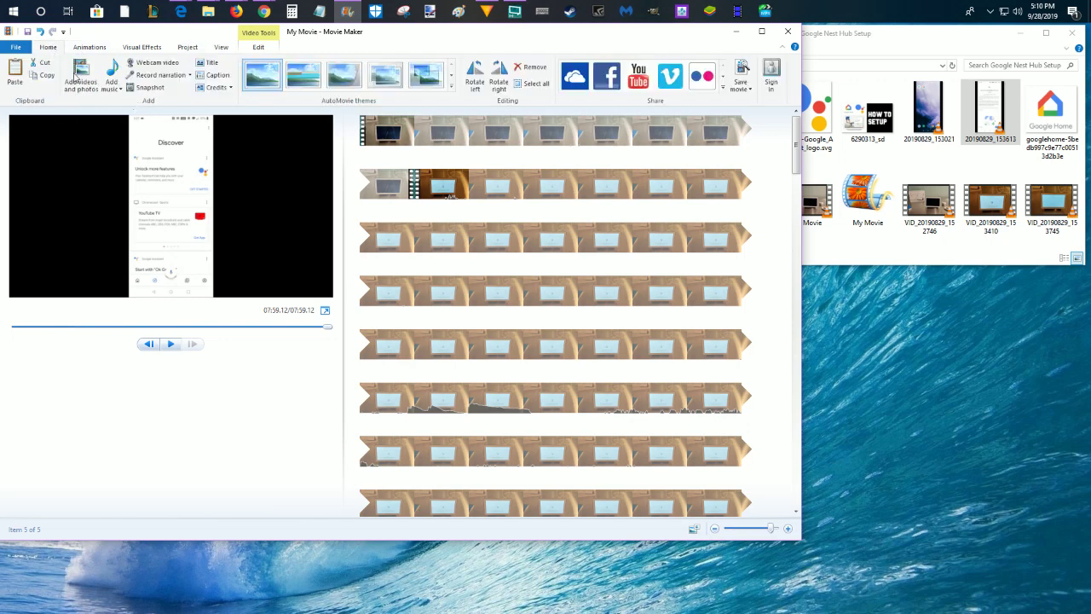
left_click(14, 49)
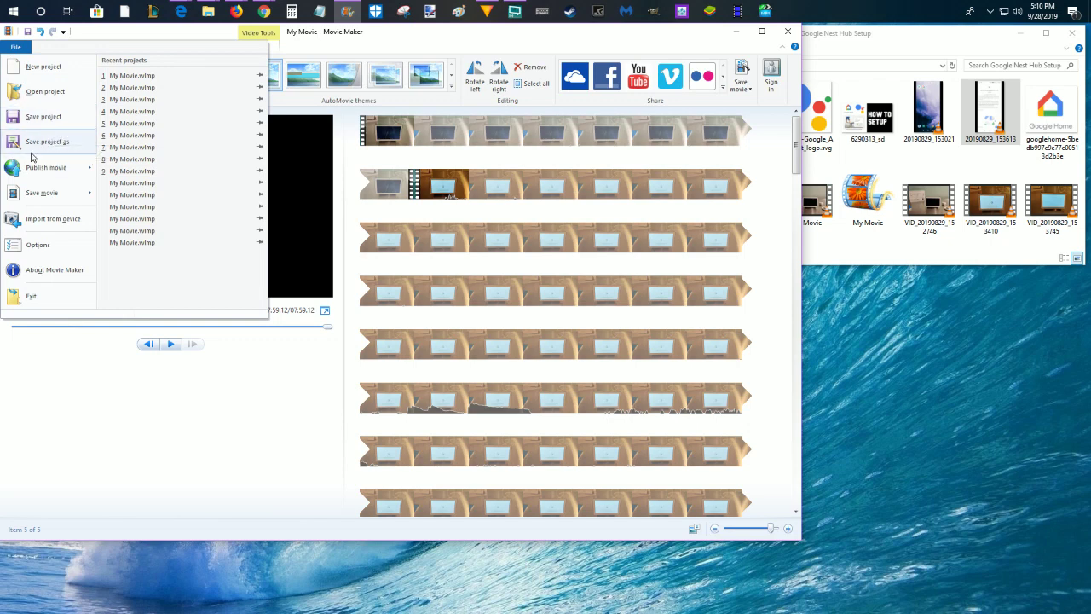
mouse_move(51, 196)
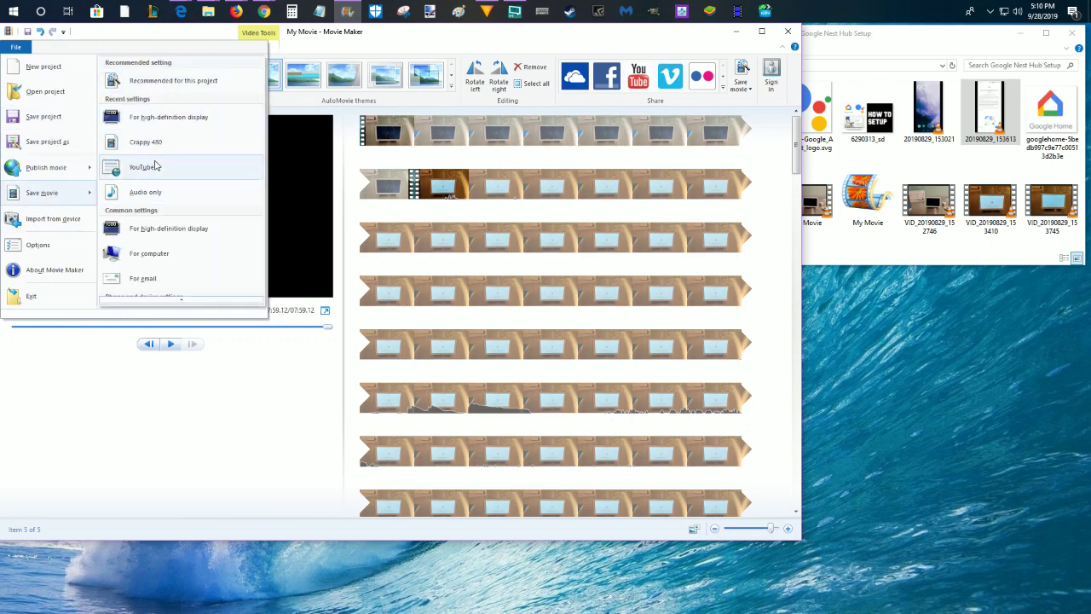
scroll(149, 175, "down", 3)
scroll(149, 179, "up", 3)
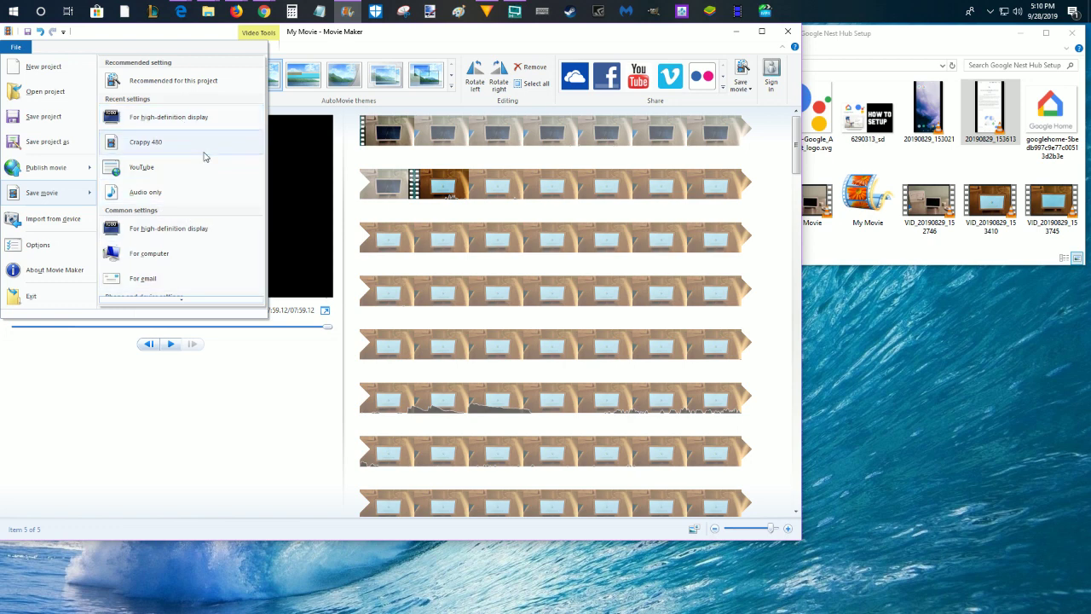
left_click(137, 415)
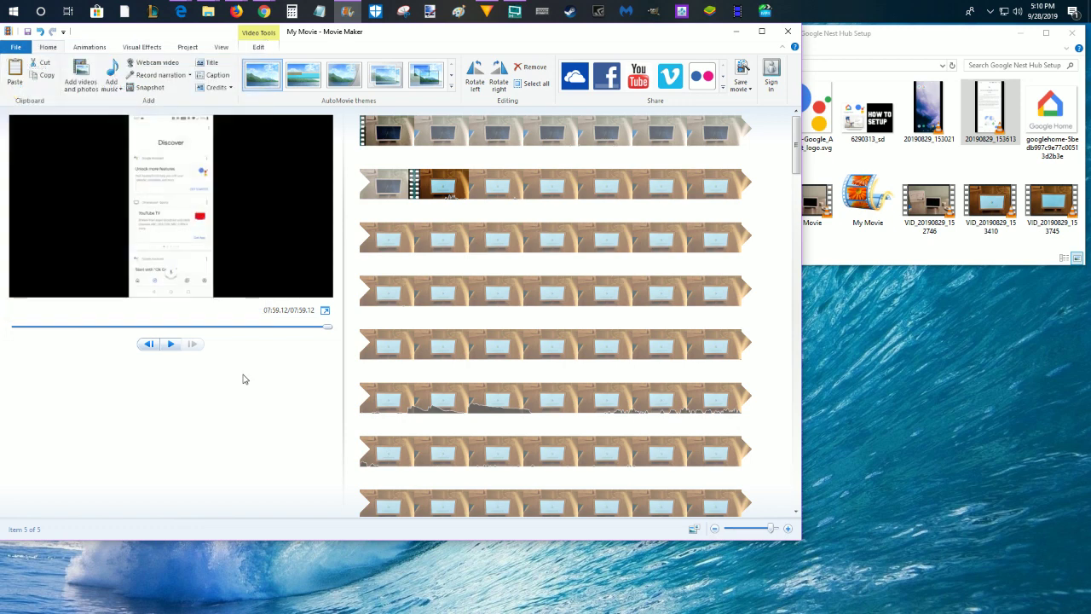